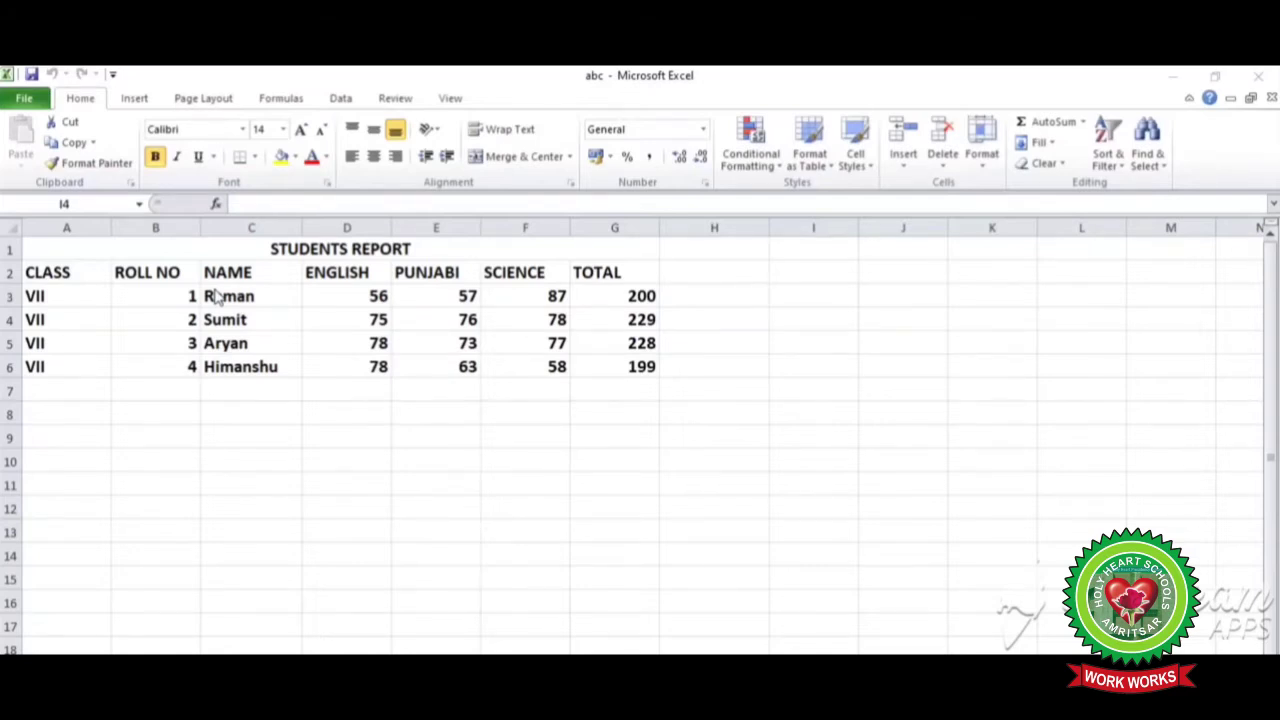
- Copy the four student names in C3:C6, paste them below the table starting at C8, and clear the copy marquee
{"action": "left_click", "coordinate": [226, 291]}
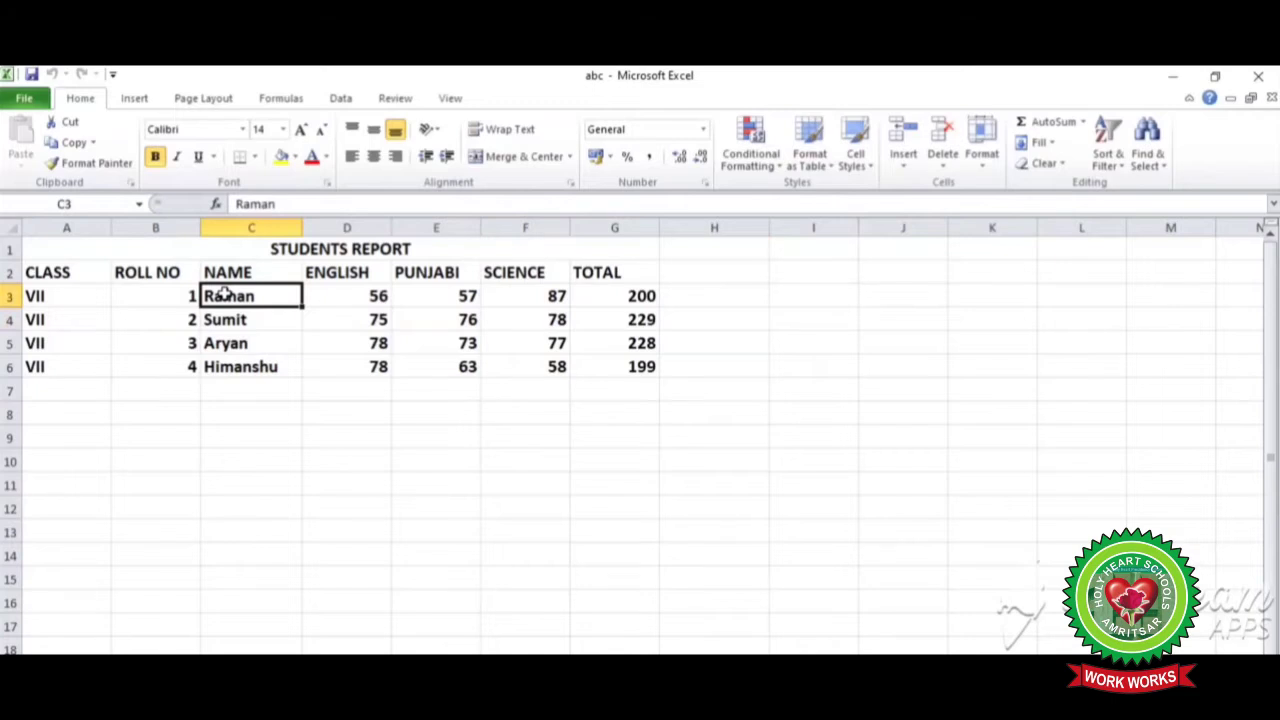
{"action": "left_click_drag", "start_coordinate": [224, 292], "coordinate": [226, 369]}
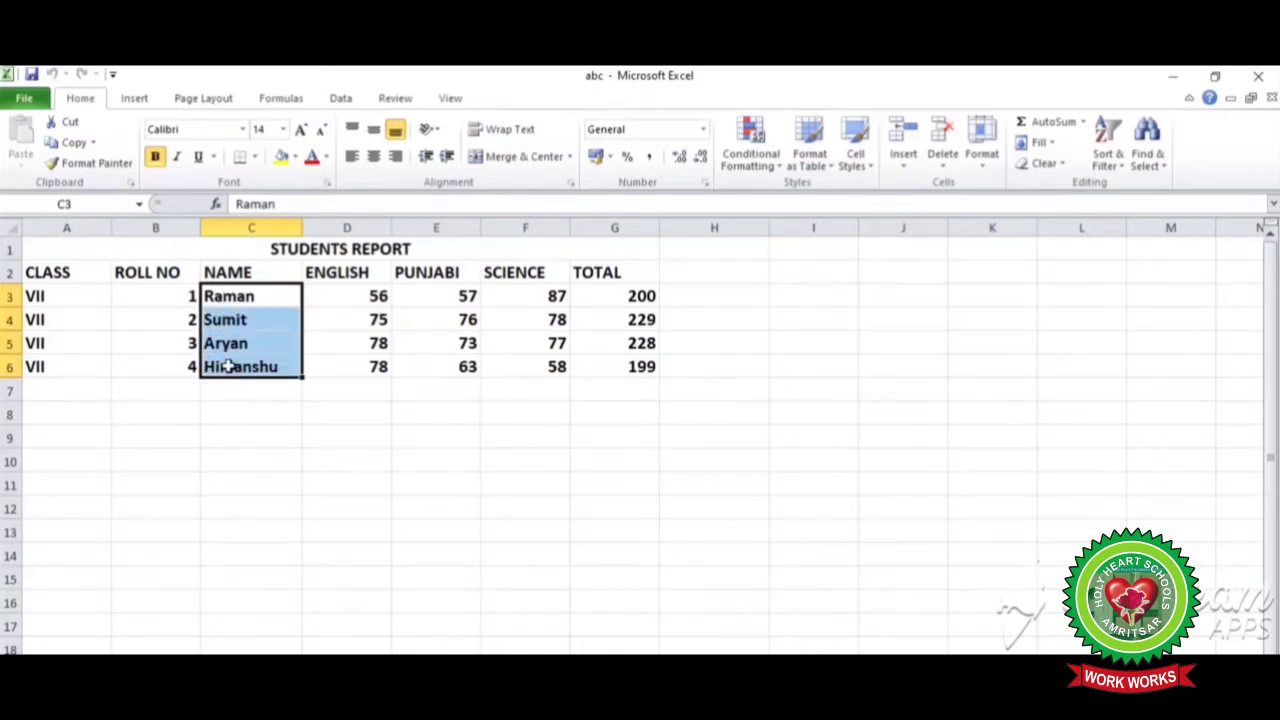
{"action": "right_click", "coordinate": [247, 322]}
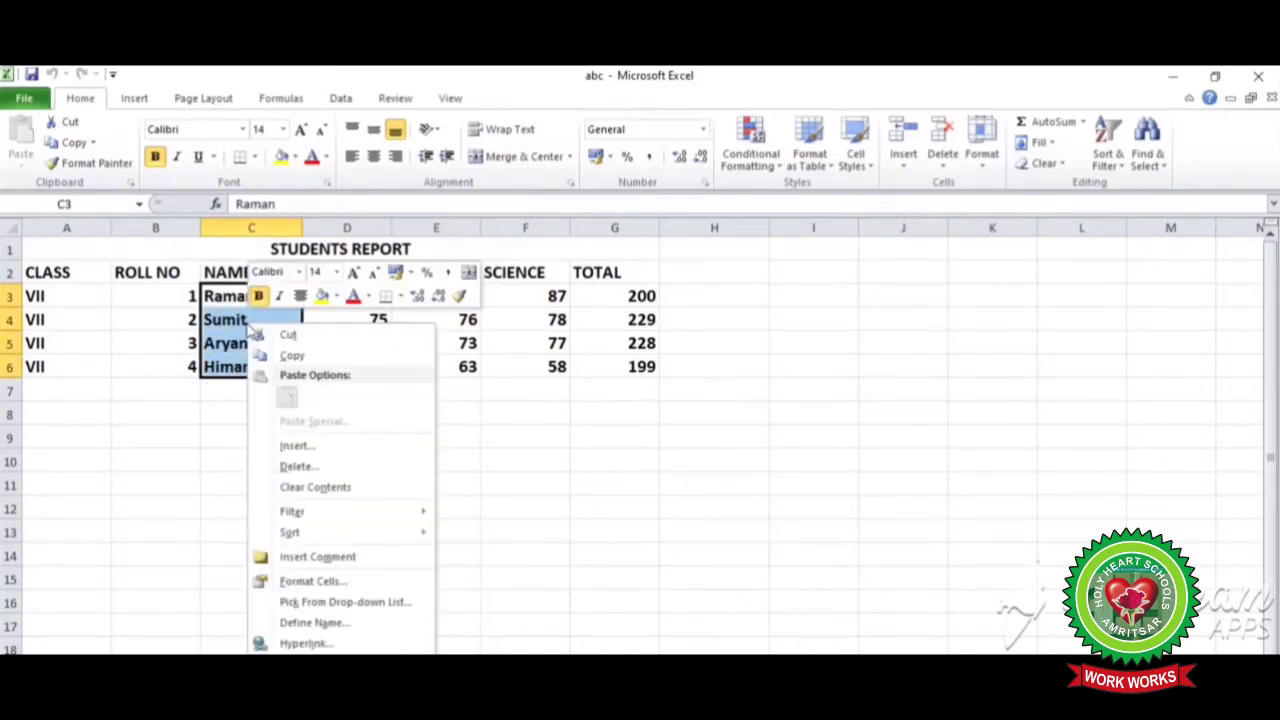
{"action": "left_click", "coordinate": [336, 360]}
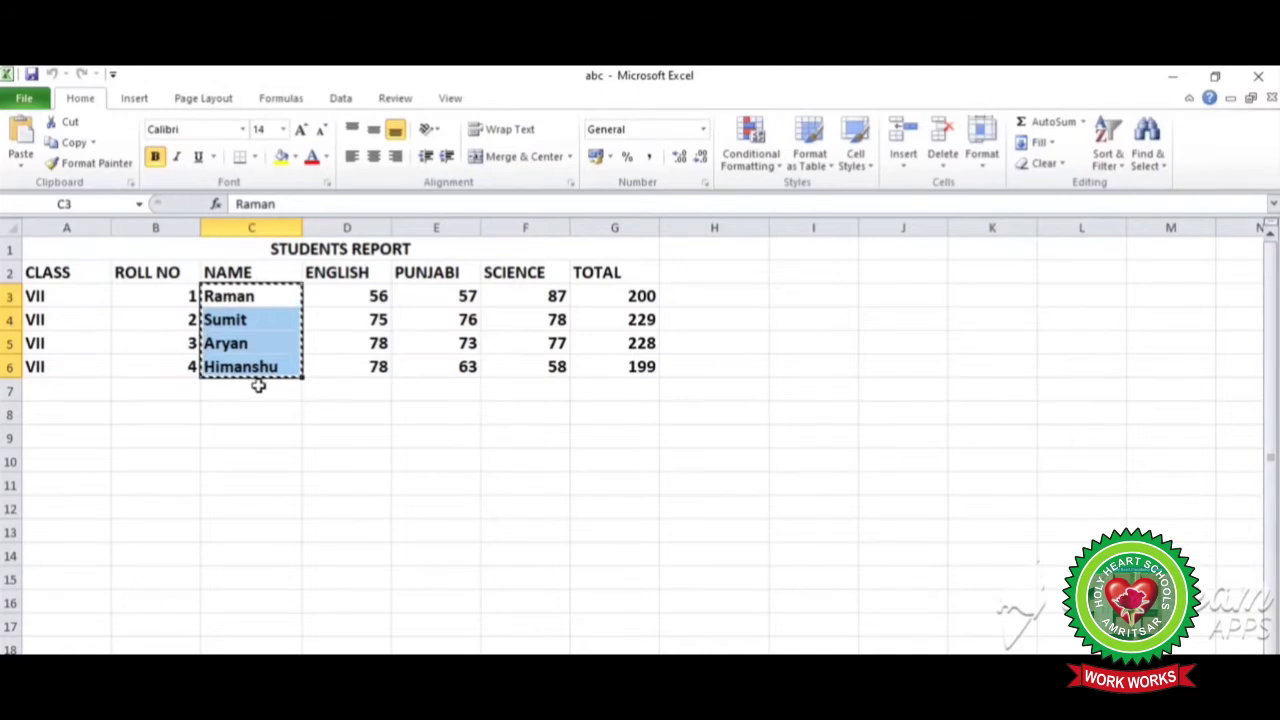
{"action": "left_click", "coordinate": [224, 412]}
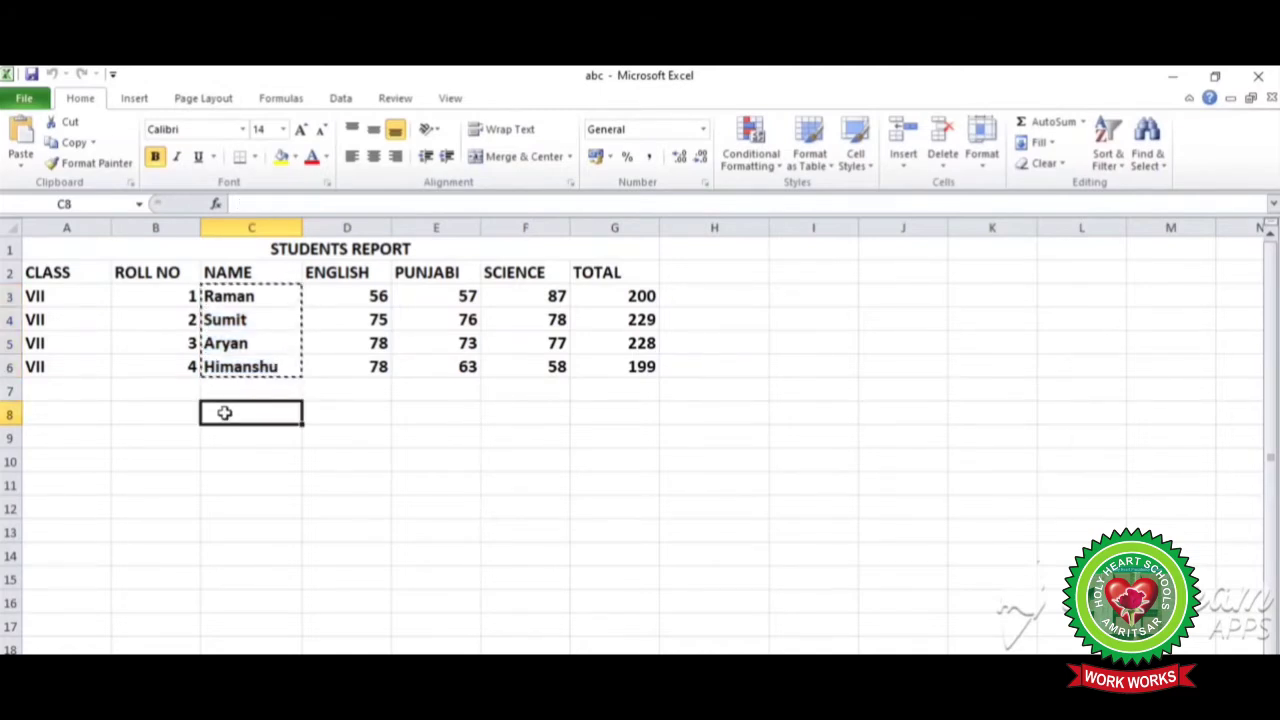
{"action": "right_click", "coordinate": [224, 412]}
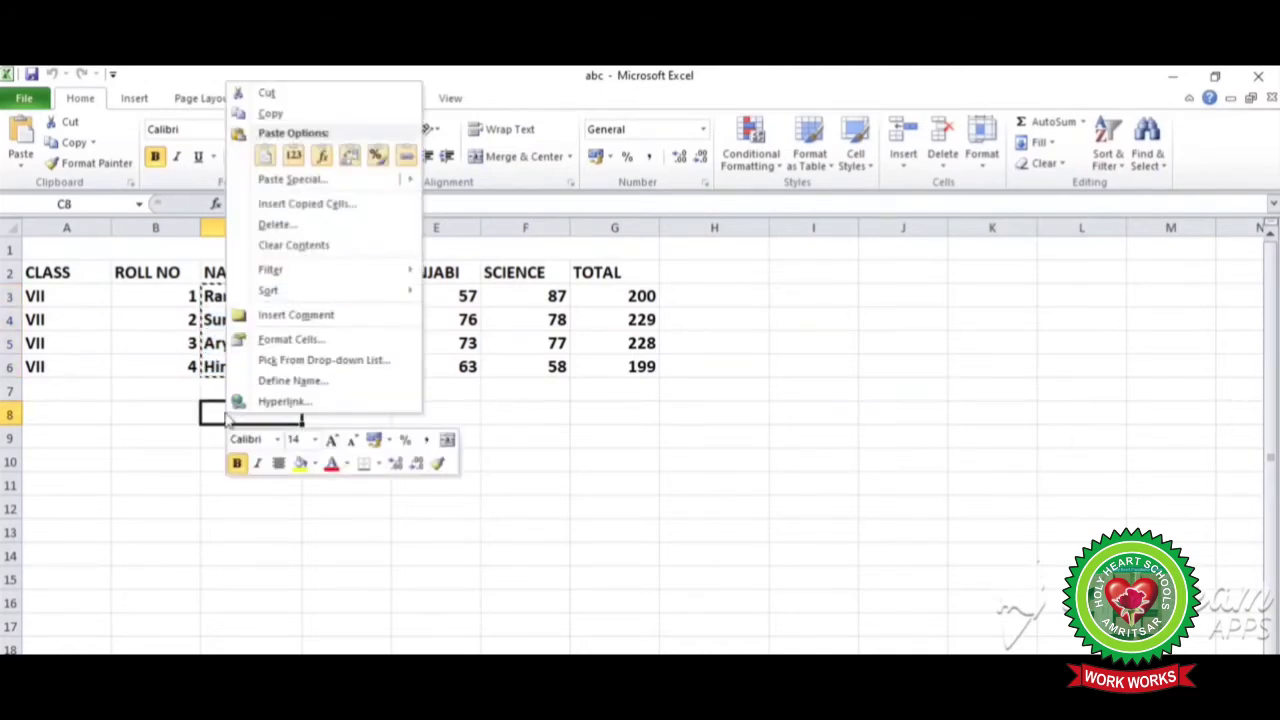
{"action": "left_click", "coordinate": [264, 156]}
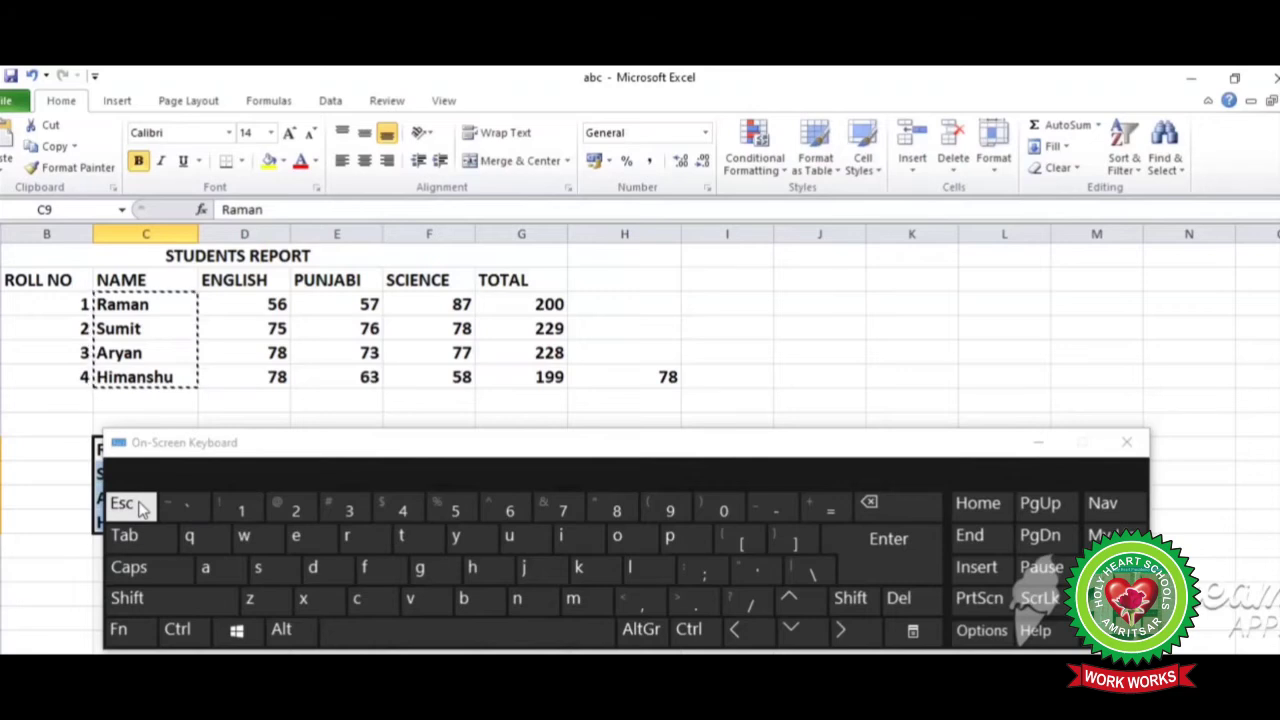
{"action": "left_click", "coordinate": [143, 509]}
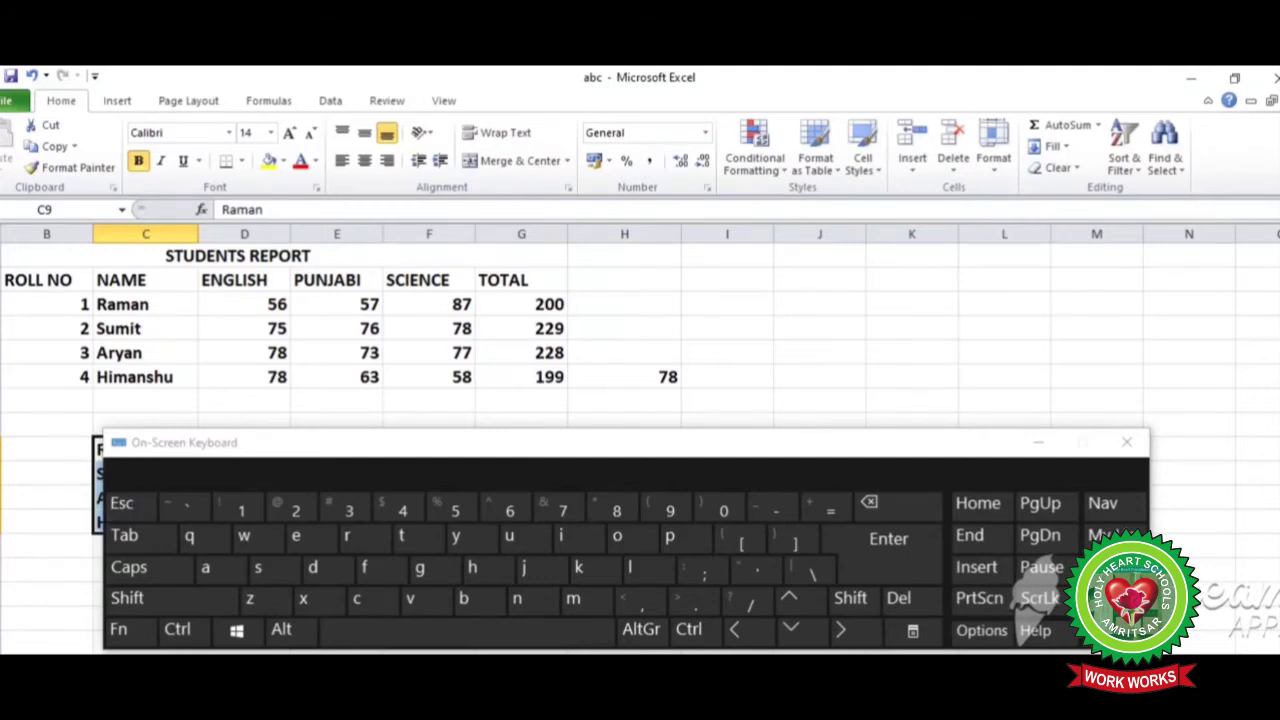
- Show the Office Clipboard and paste its stored entry of student names at C9
{"action": "left_click", "coordinate": [115, 191]}
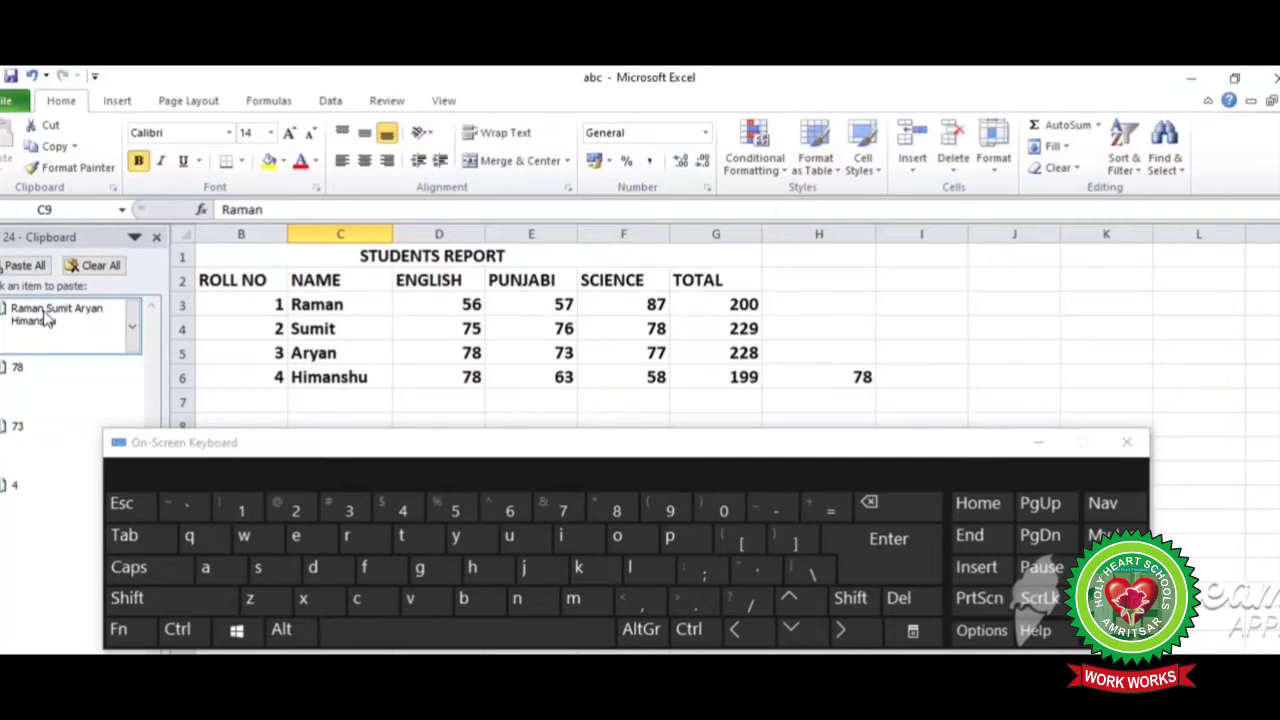
{"action": "left_click", "coordinate": [134, 330]}
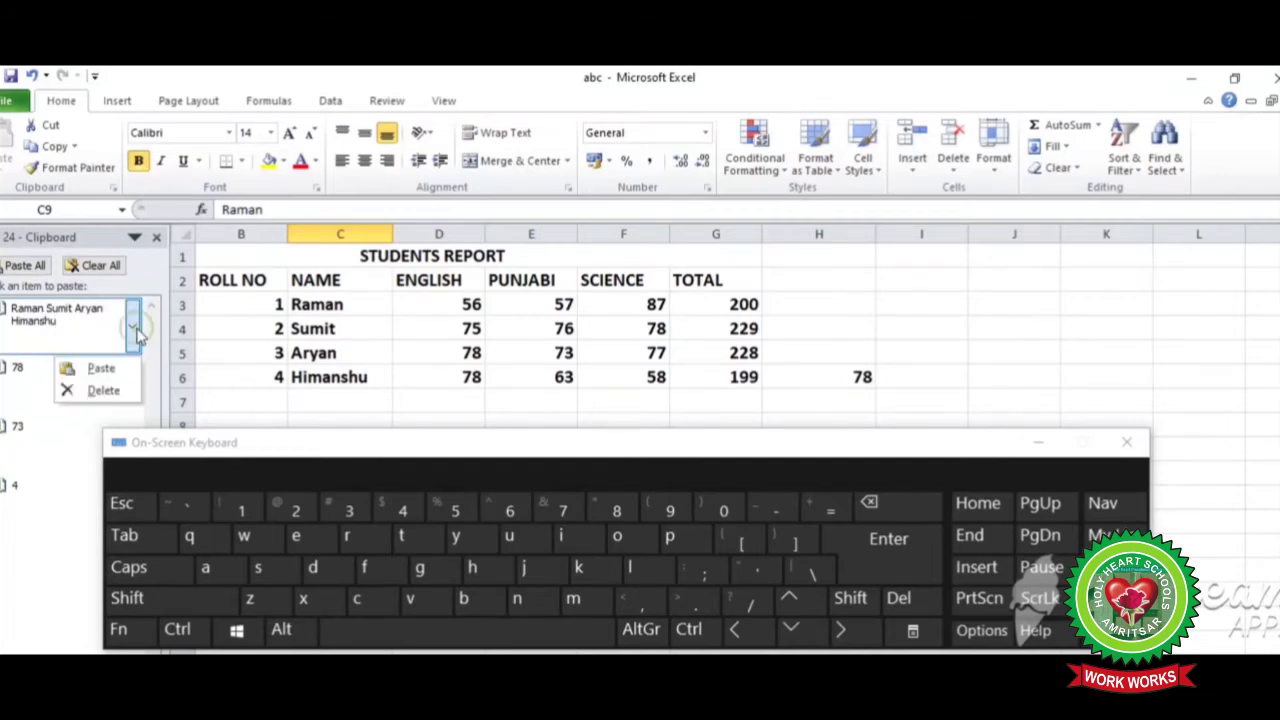
{"action": "left_click", "coordinate": [103, 370]}
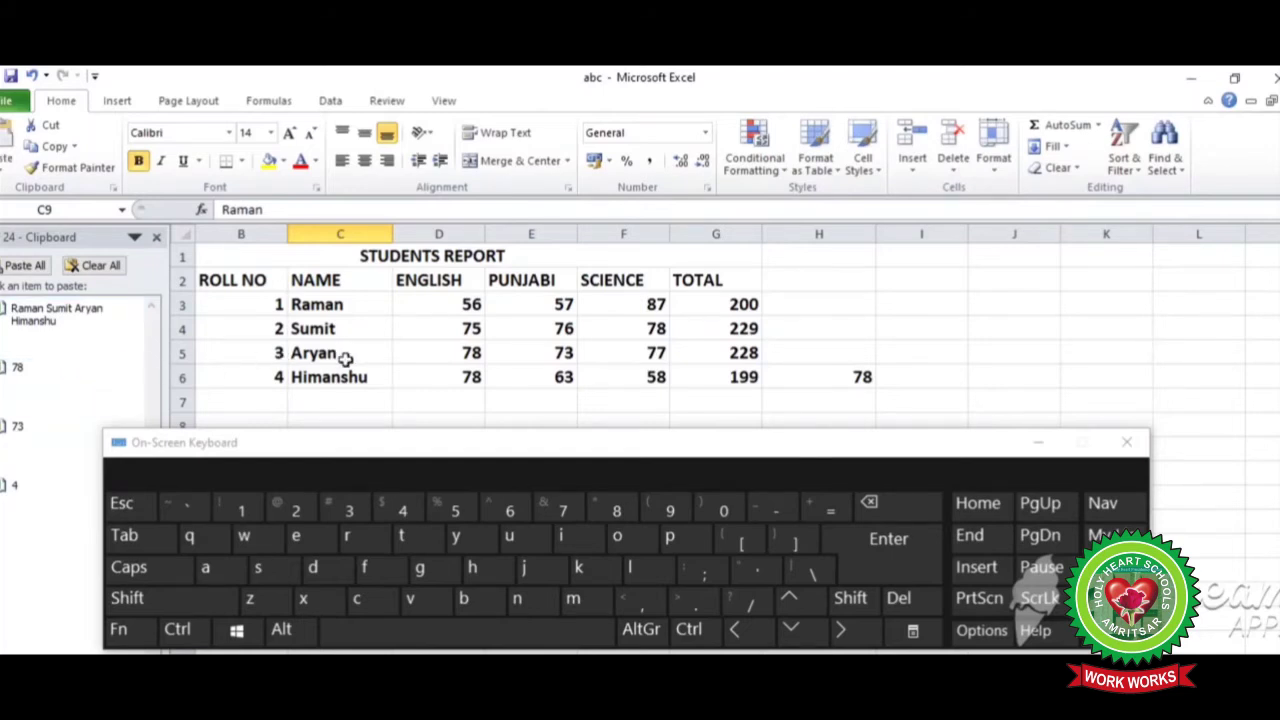
{"action": "left_click", "coordinate": [462, 312]}
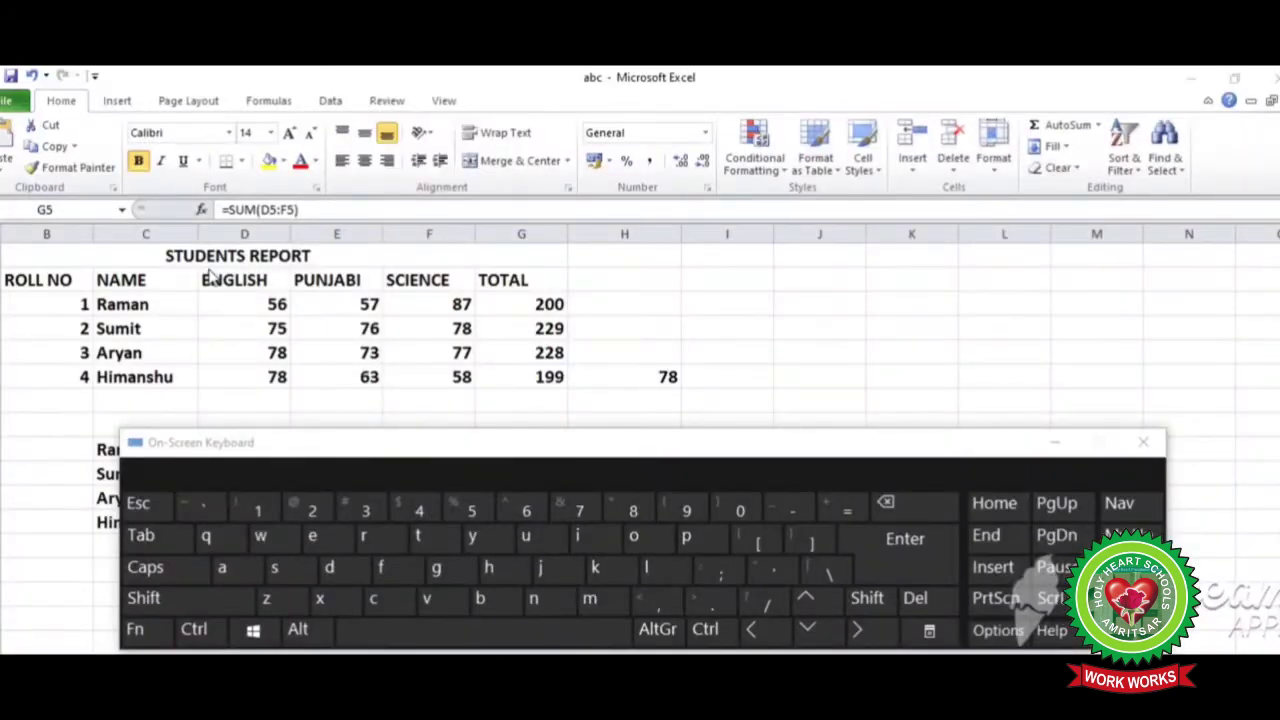
- Copy the English column with its heading, D2:D6, and paste it at J2 using the on-screen keyboard
{"action": "left_click", "coordinate": [210, 276]}
{"action": "left_click_drag", "start_coordinate": [210, 276], "coordinate": [206, 380]}
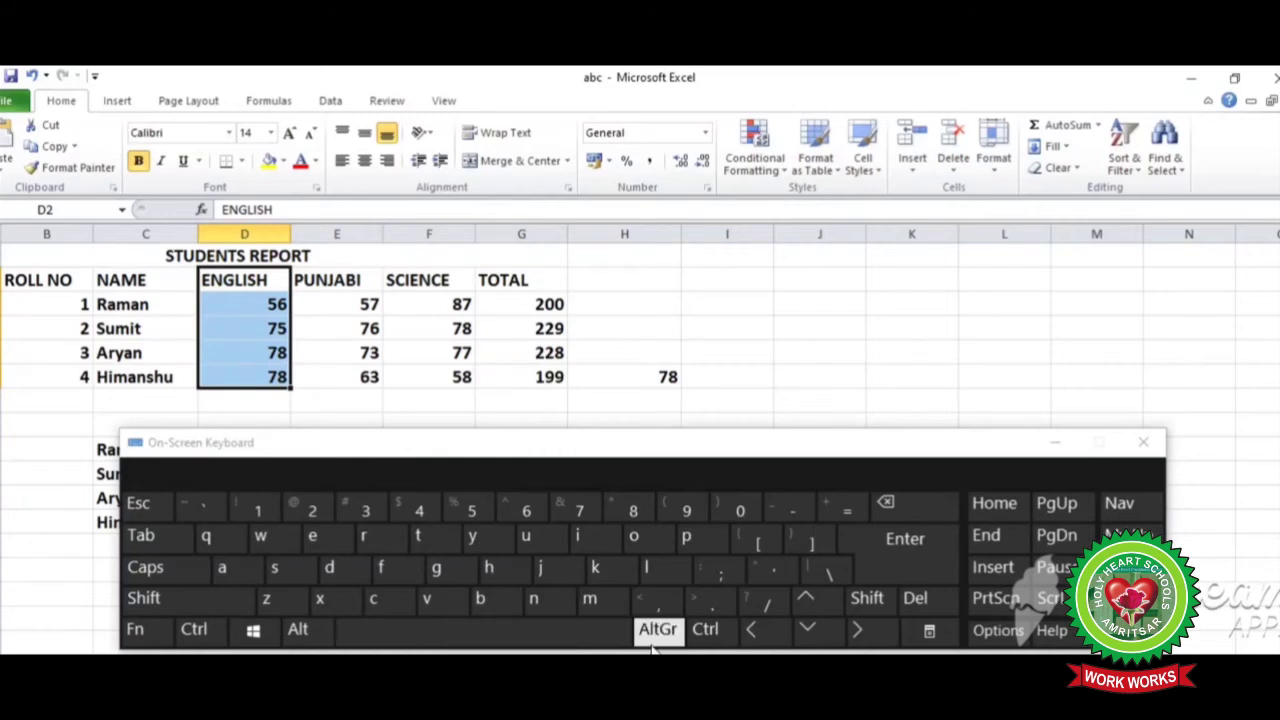
{"action": "left_click", "coordinate": [197, 632]}
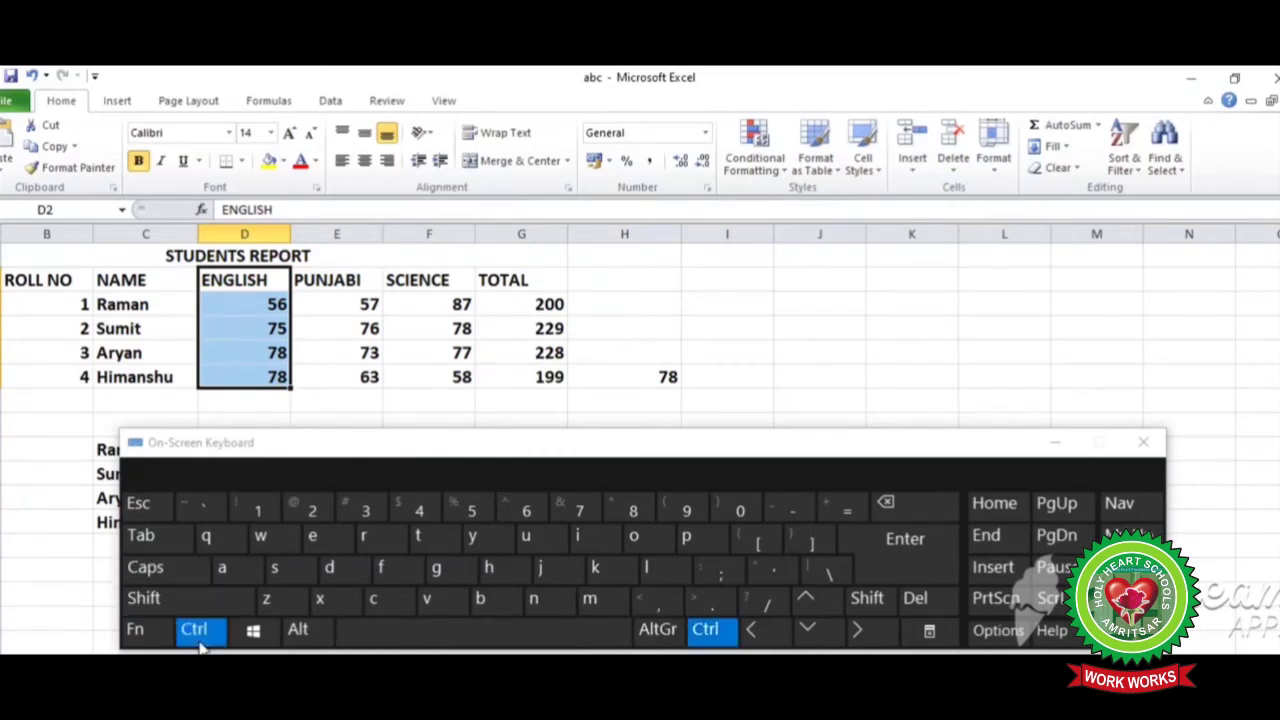
{"action": "left_click", "coordinate": [389, 600]}
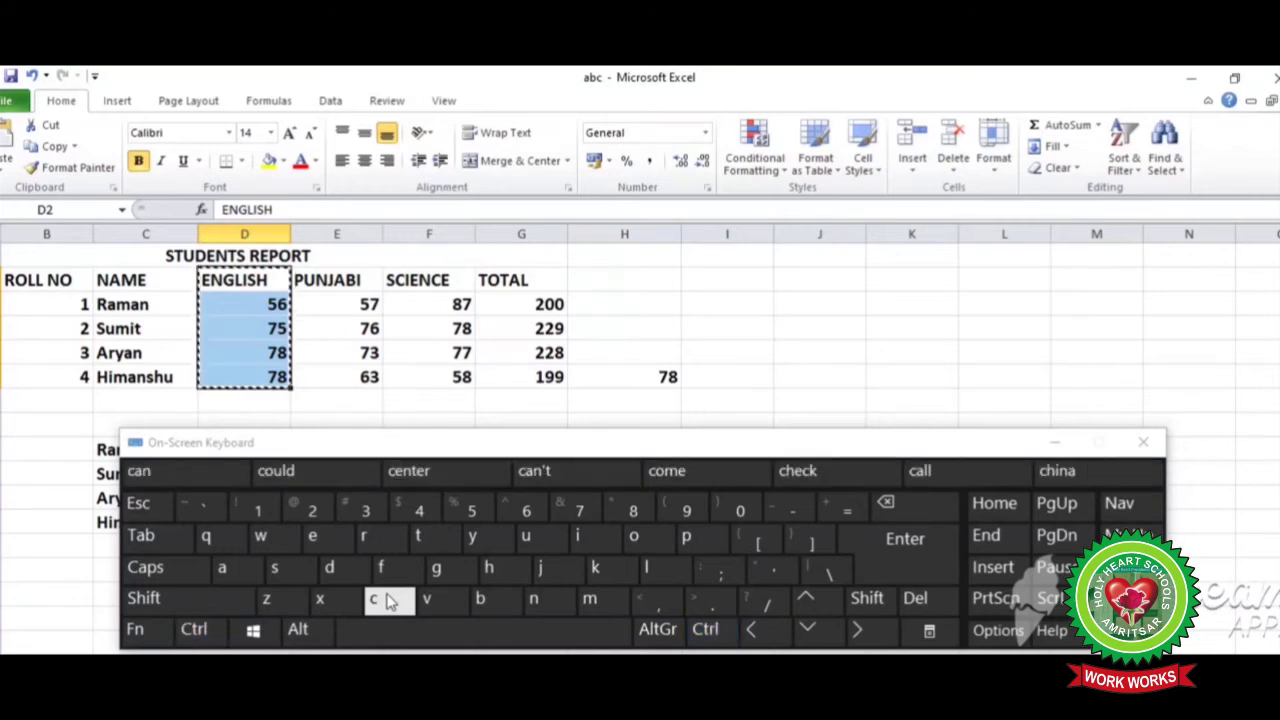
{"action": "left_click", "coordinate": [794, 281]}
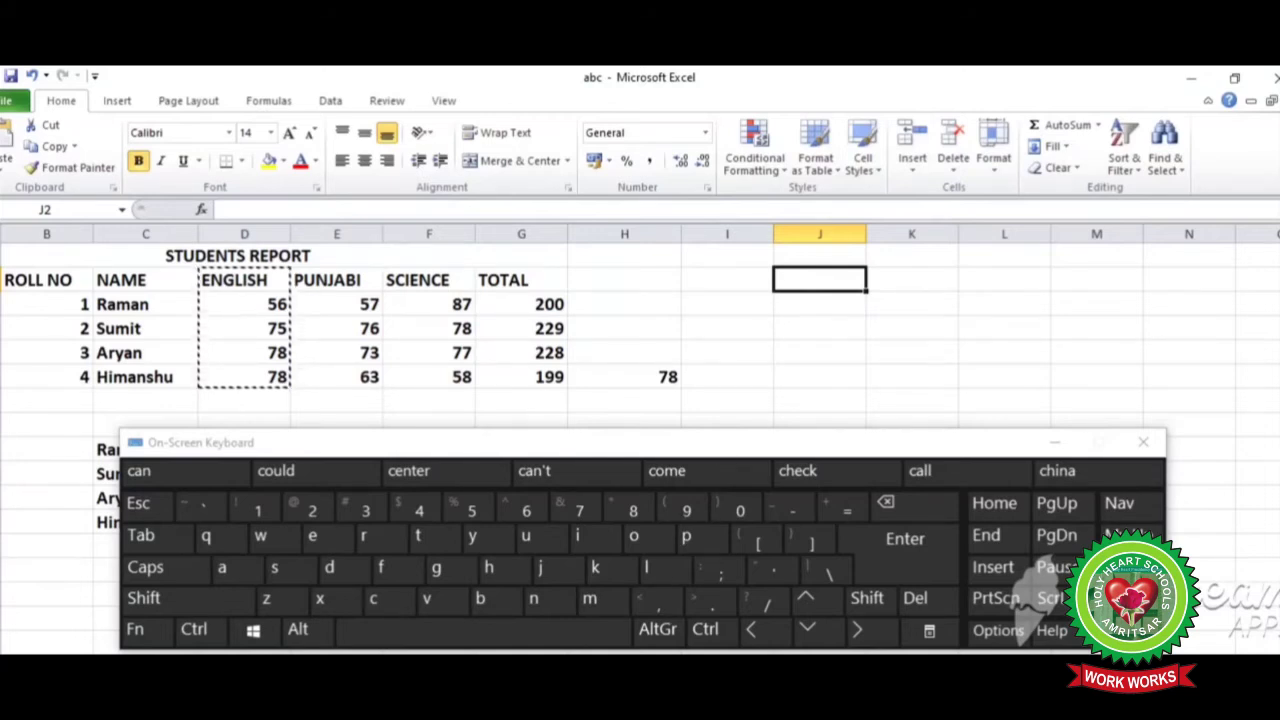
{"action": "left_click", "coordinate": [208, 634]}
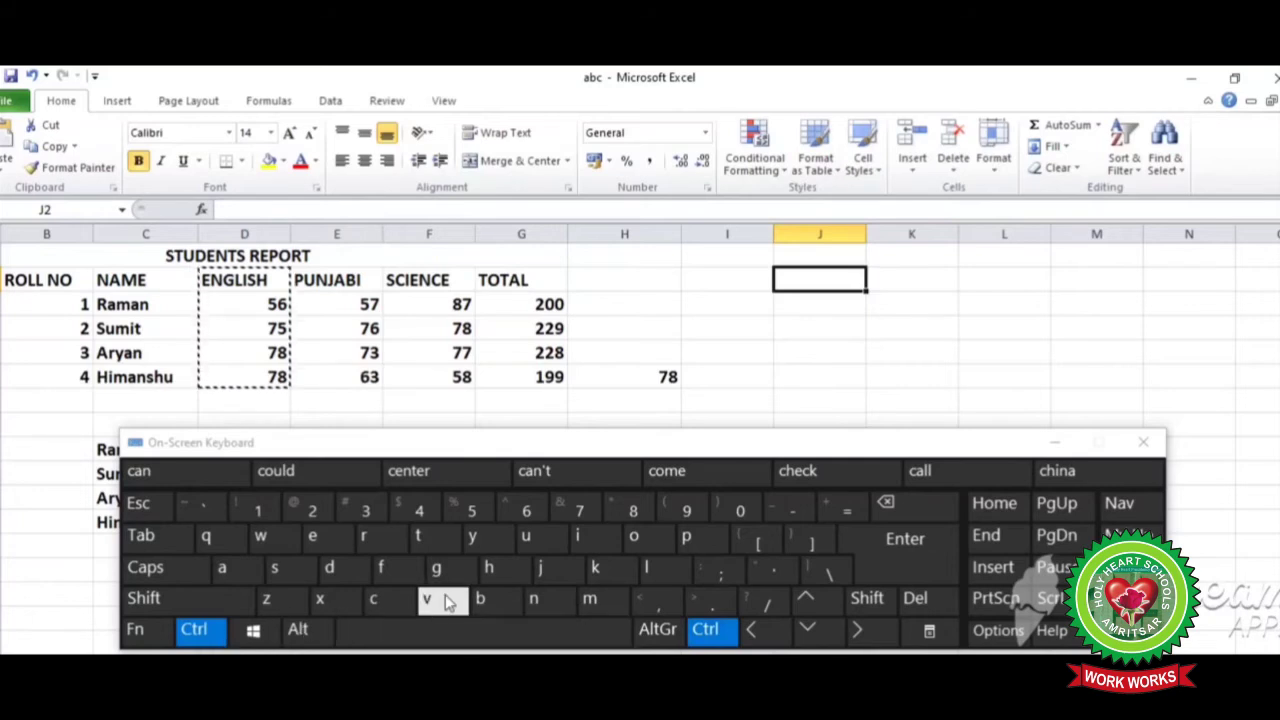
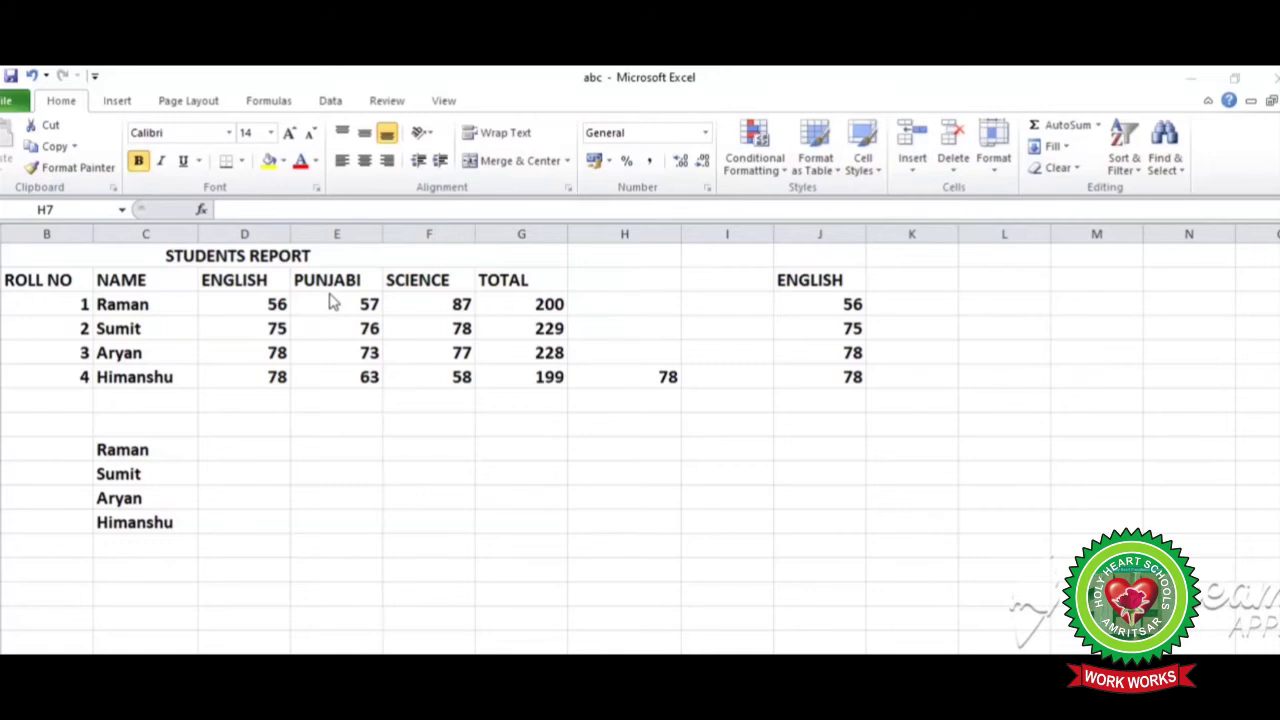
- Copy the Punjabi column from its heading down to the empty cell, E2:E7, and paste it at H8
{"action": "left_click_drag", "start_coordinate": [332, 285], "coordinate": [330, 389]}
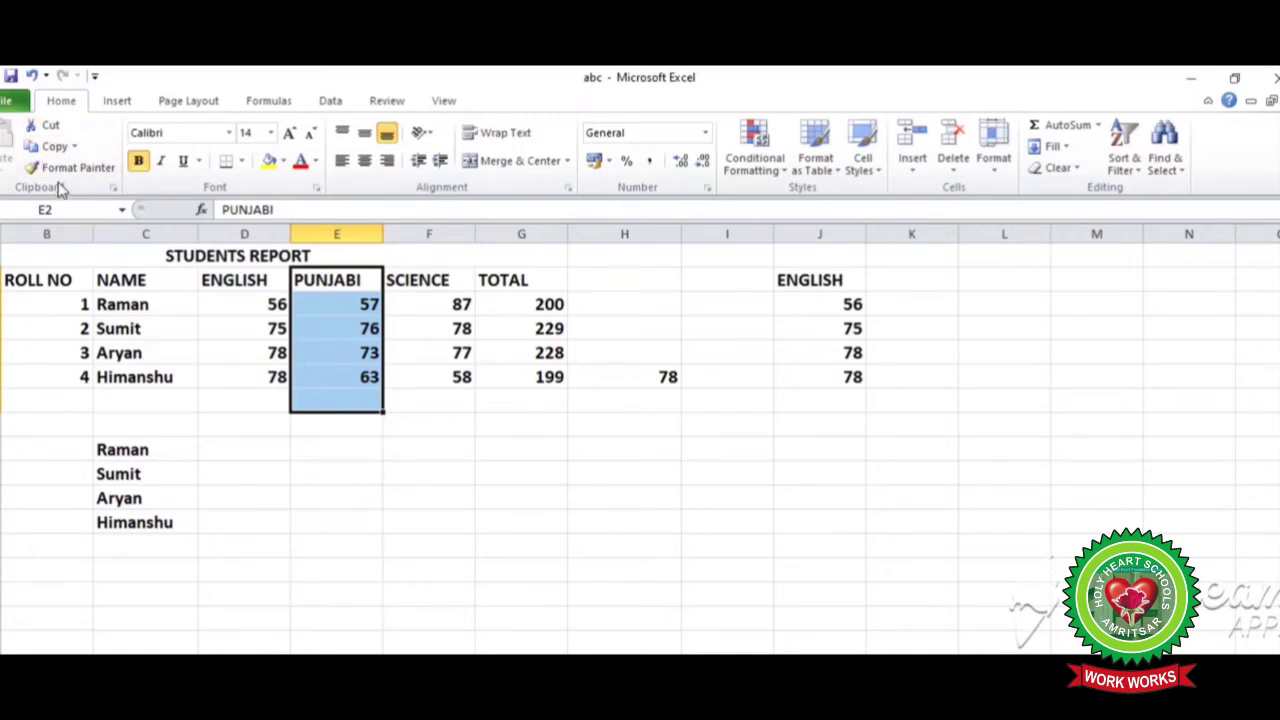
{"action": "left_click", "coordinate": [56, 148]}
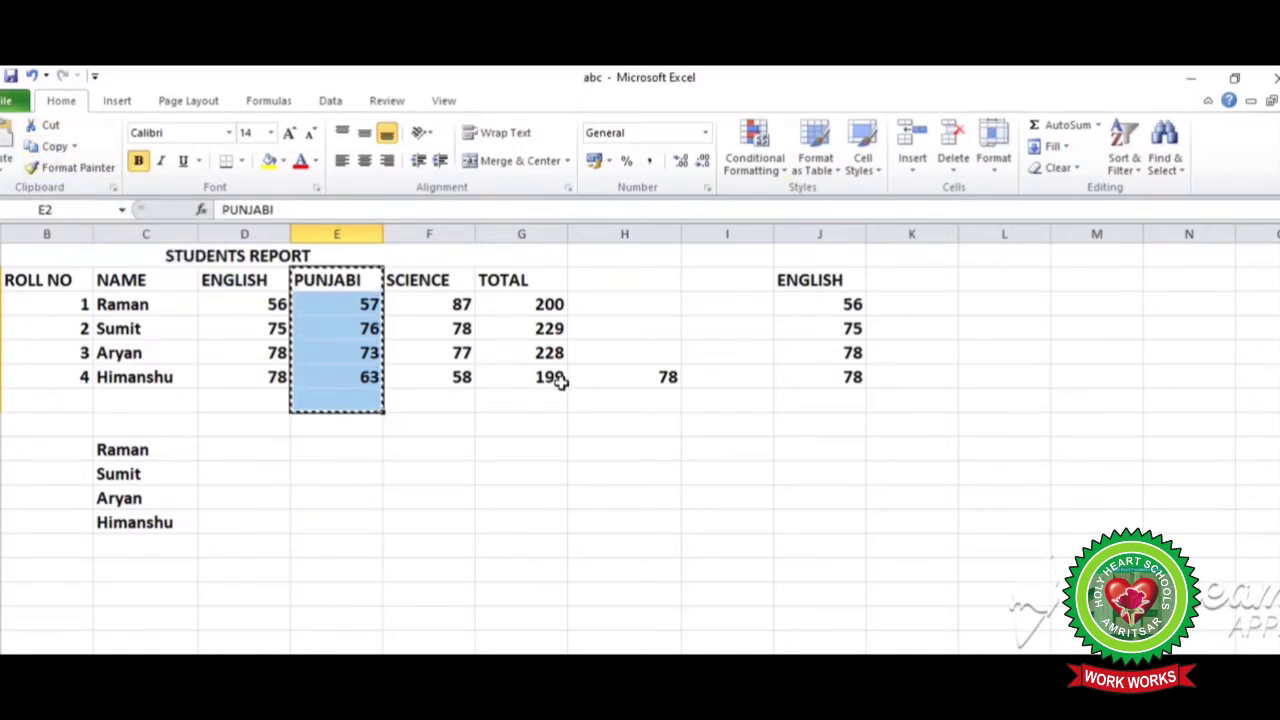
{"action": "left_click", "coordinate": [667, 429]}
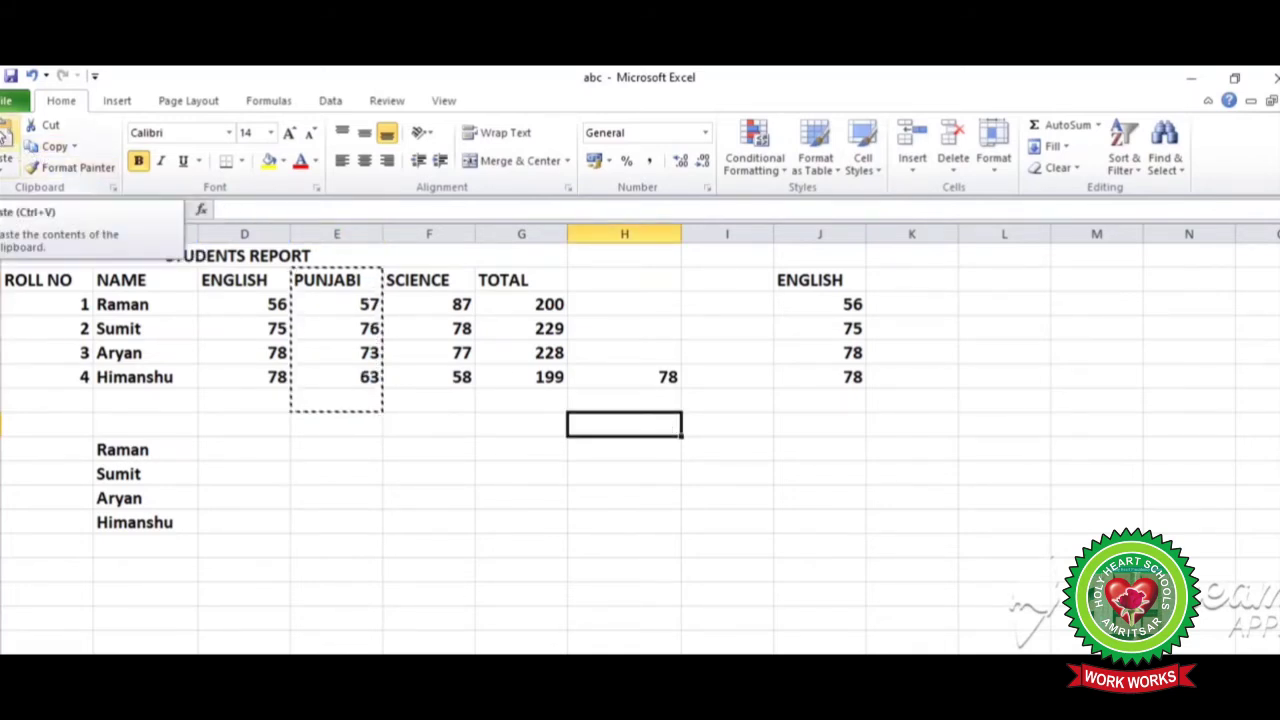
{"action": "left_click", "coordinate": [8, 135]}
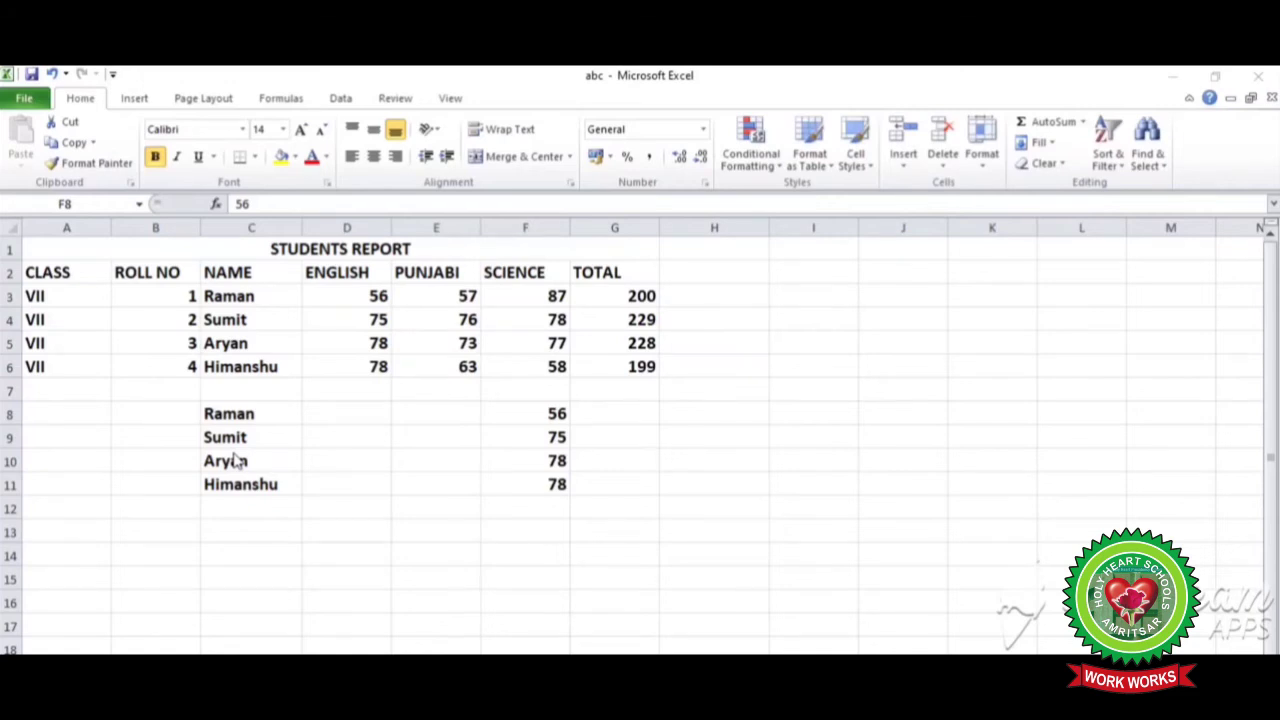
- Cut the English marks in D3:D6 and paste them outside the table starting at I2
{"action": "left_click", "coordinate": [340, 296]}
{"action": "left_click_drag", "start_coordinate": [340, 296], "coordinate": [343, 368]}
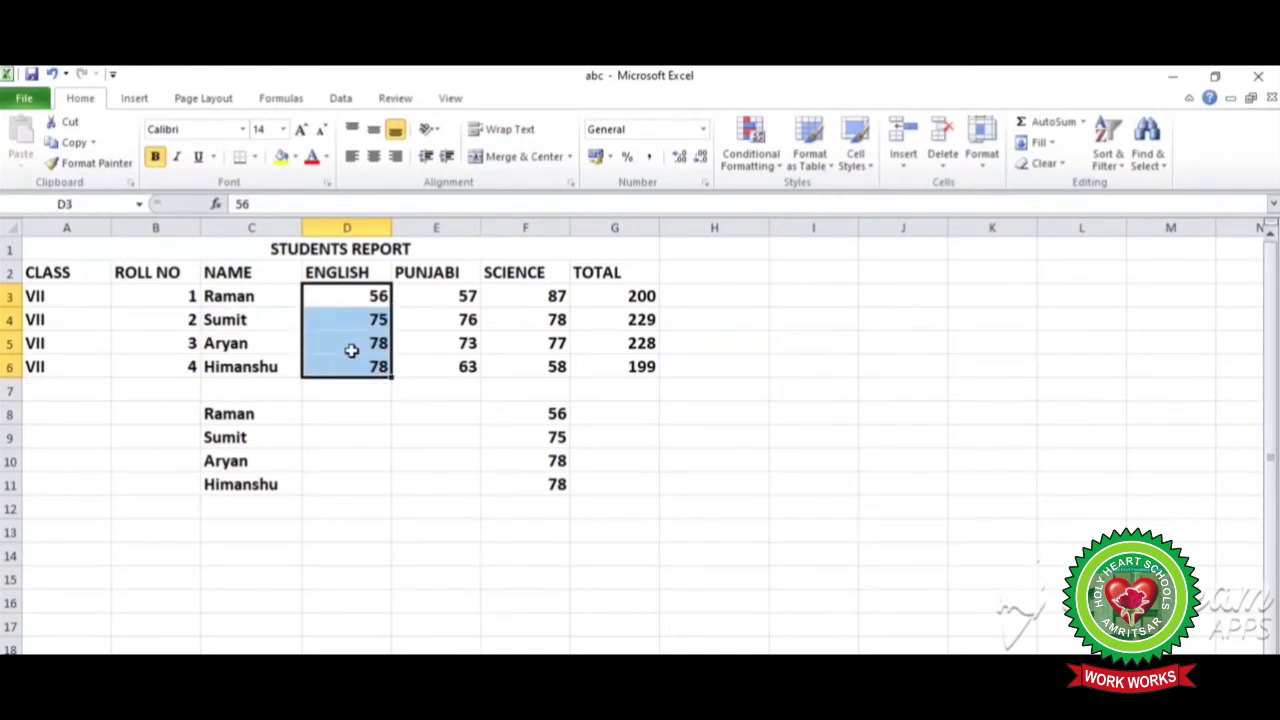
{"action": "right_click", "coordinate": [352, 352]}
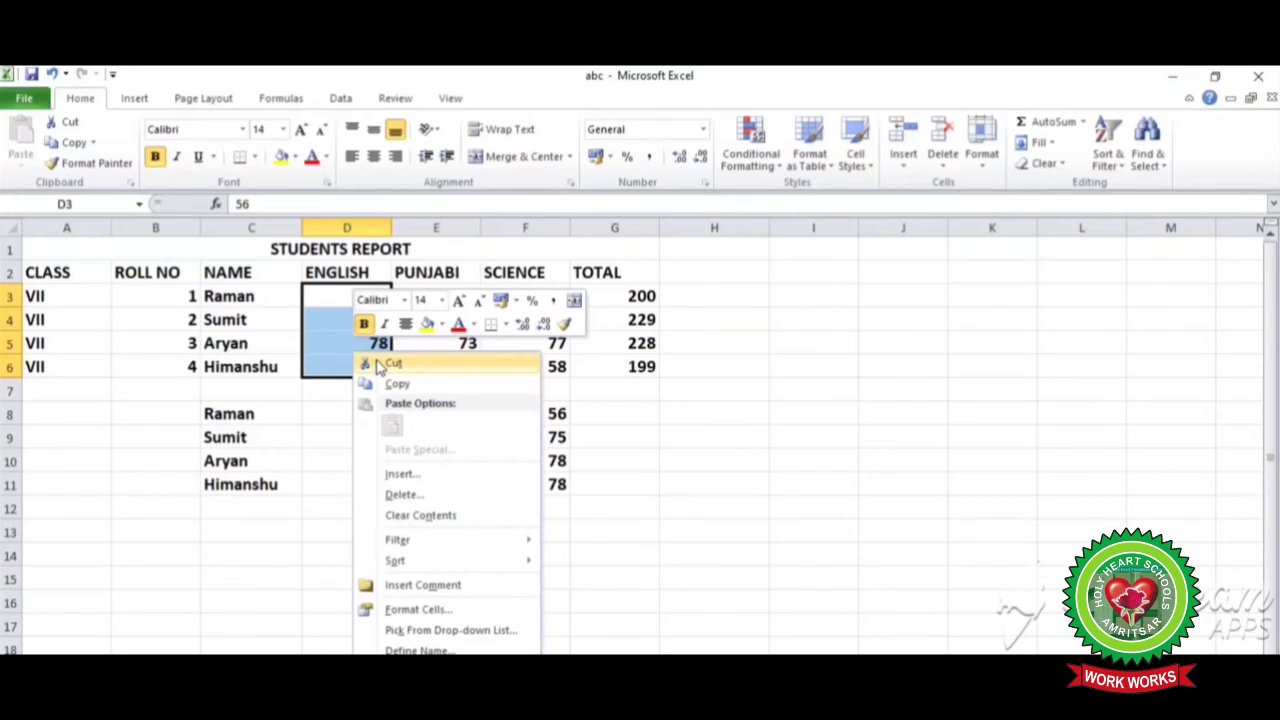
{"action": "left_click", "coordinate": [390, 364]}
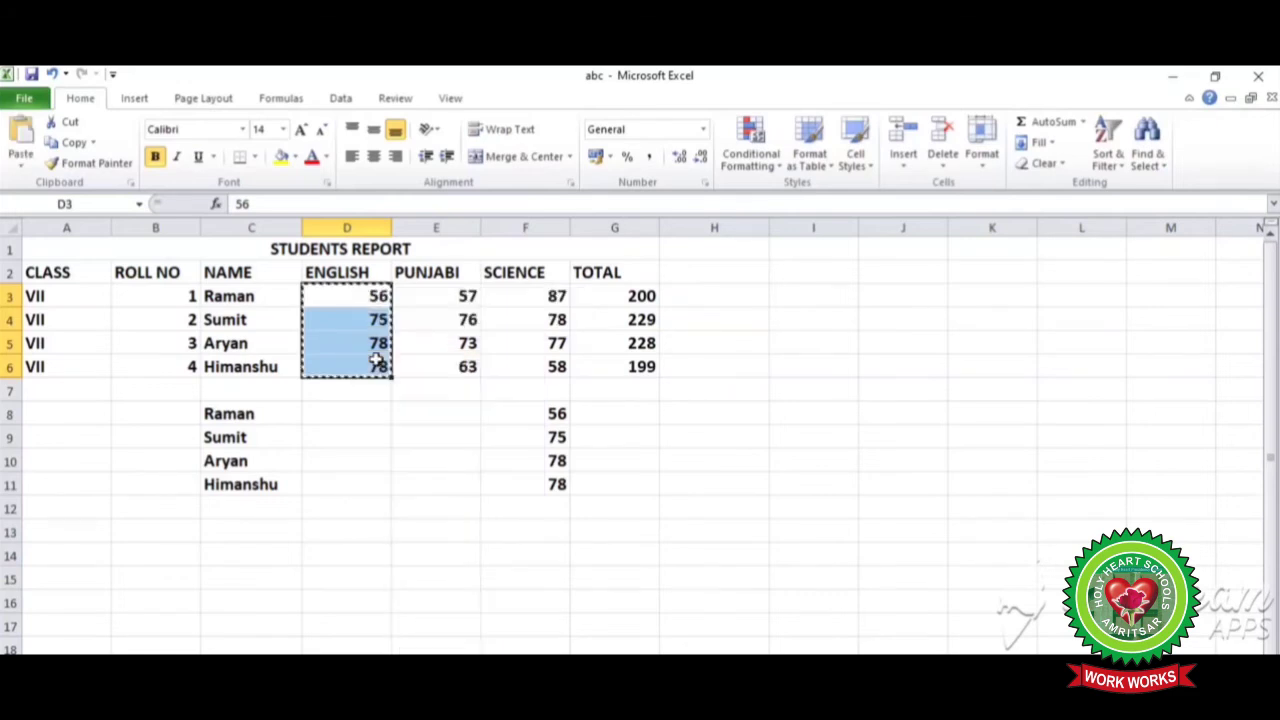
{"action": "left_click", "coordinate": [845, 274]}
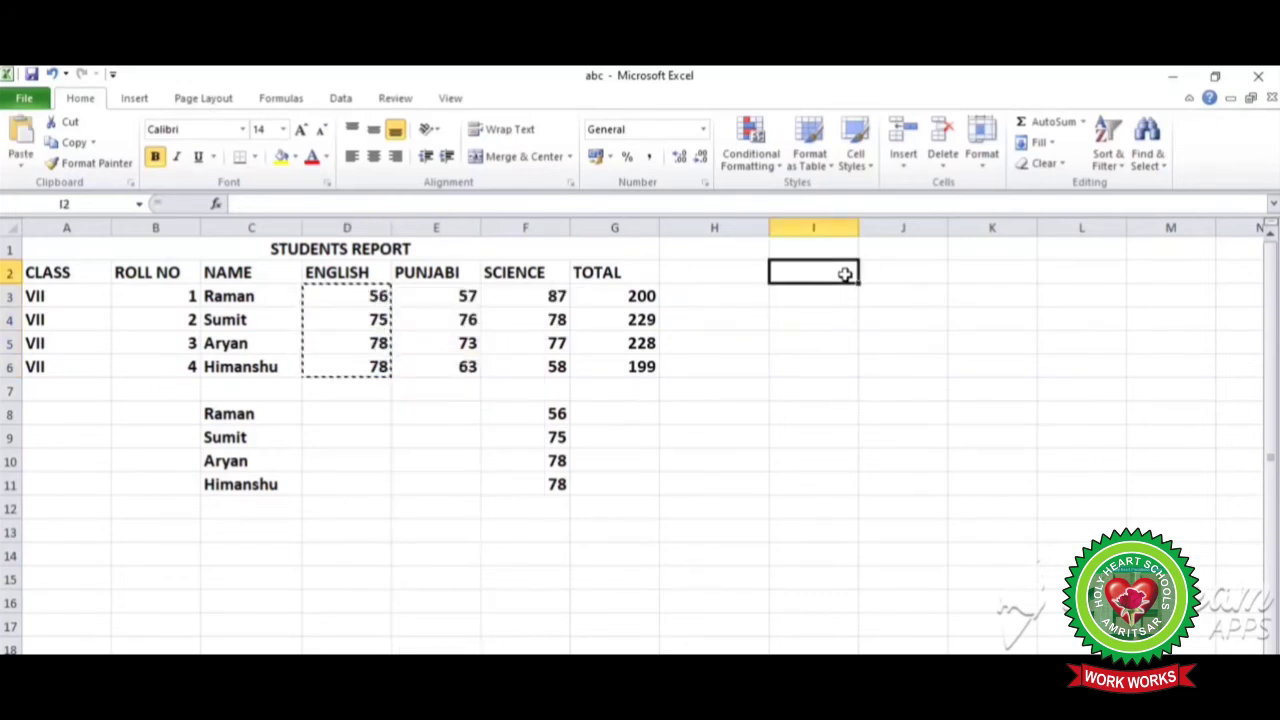
{"action": "right_click", "coordinate": [847, 280]}
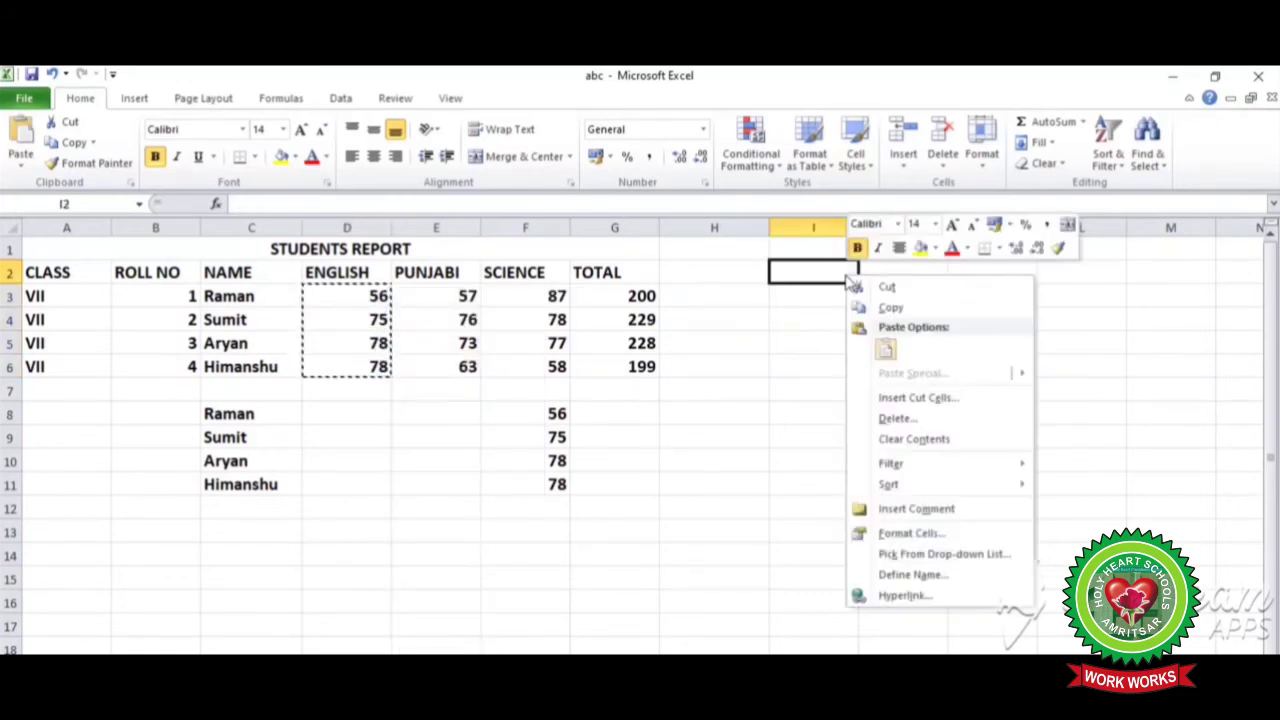
{"action": "left_click", "coordinate": [888, 350]}
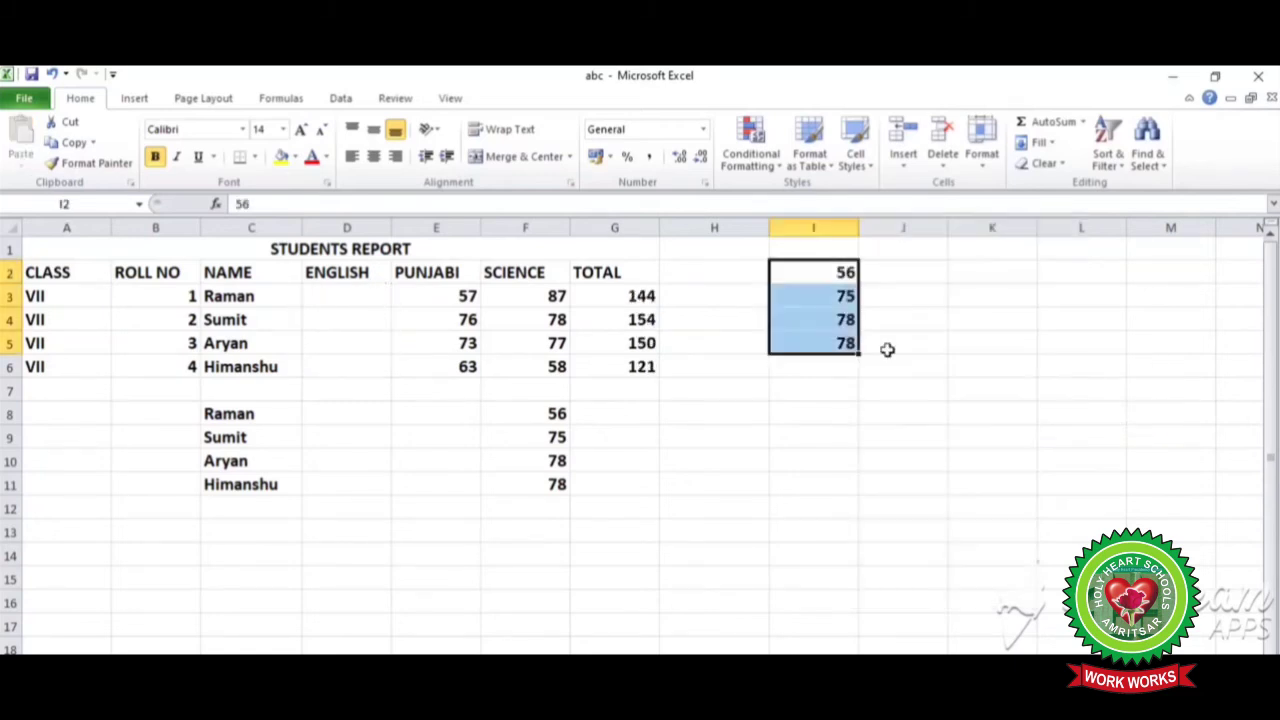
{"action": "left_click", "coordinate": [883, 432]}
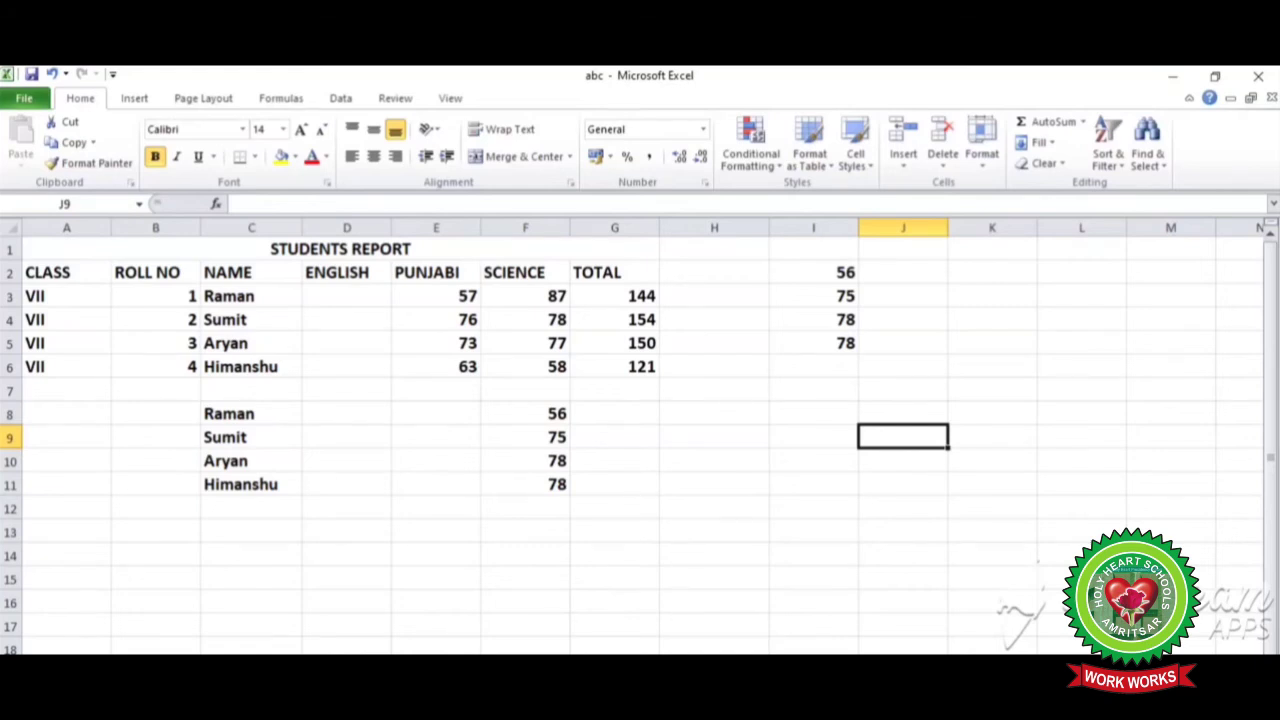
- Cut the first two Punjabi marks, E3:E4, and paste them starting at K4 using the on-screen keyboard
{"action": "key", "text": "super+ctrl+o"}
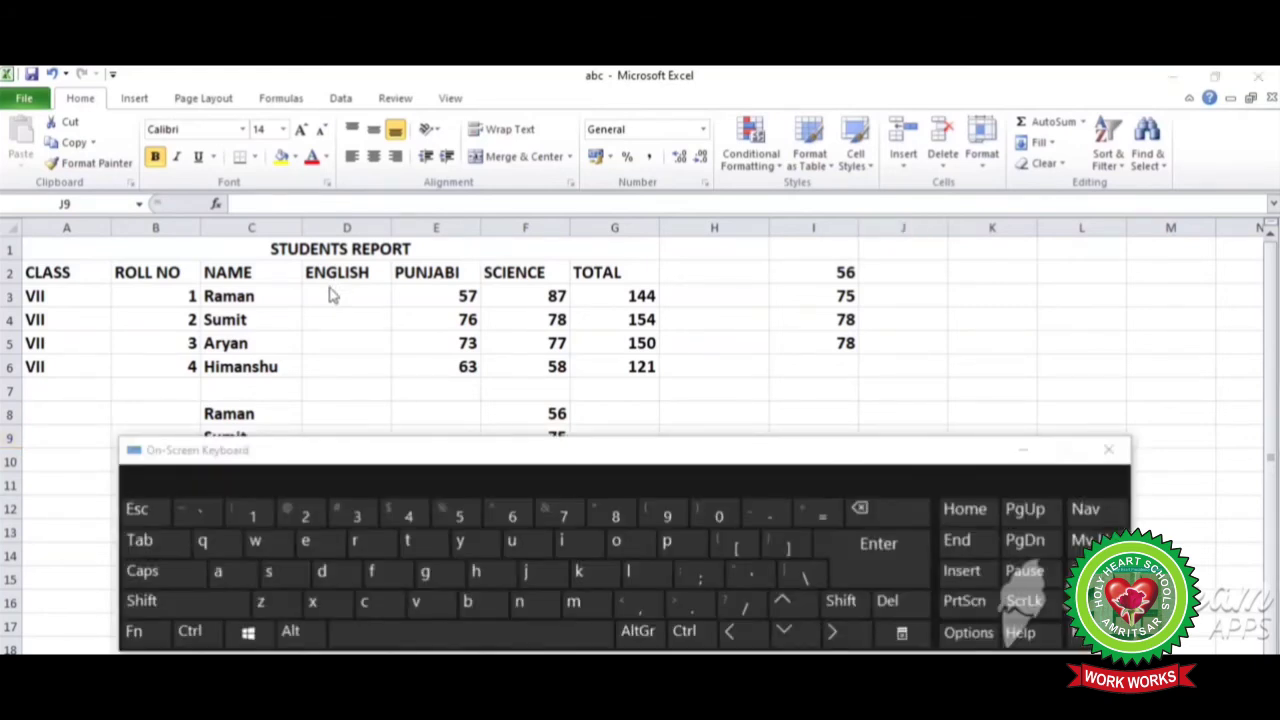
{"action": "left_click", "coordinate": [419, 292]}
{"action": "left_click_drag", "start_coordinate": [419, 295], "coordinate": [420, 320]}
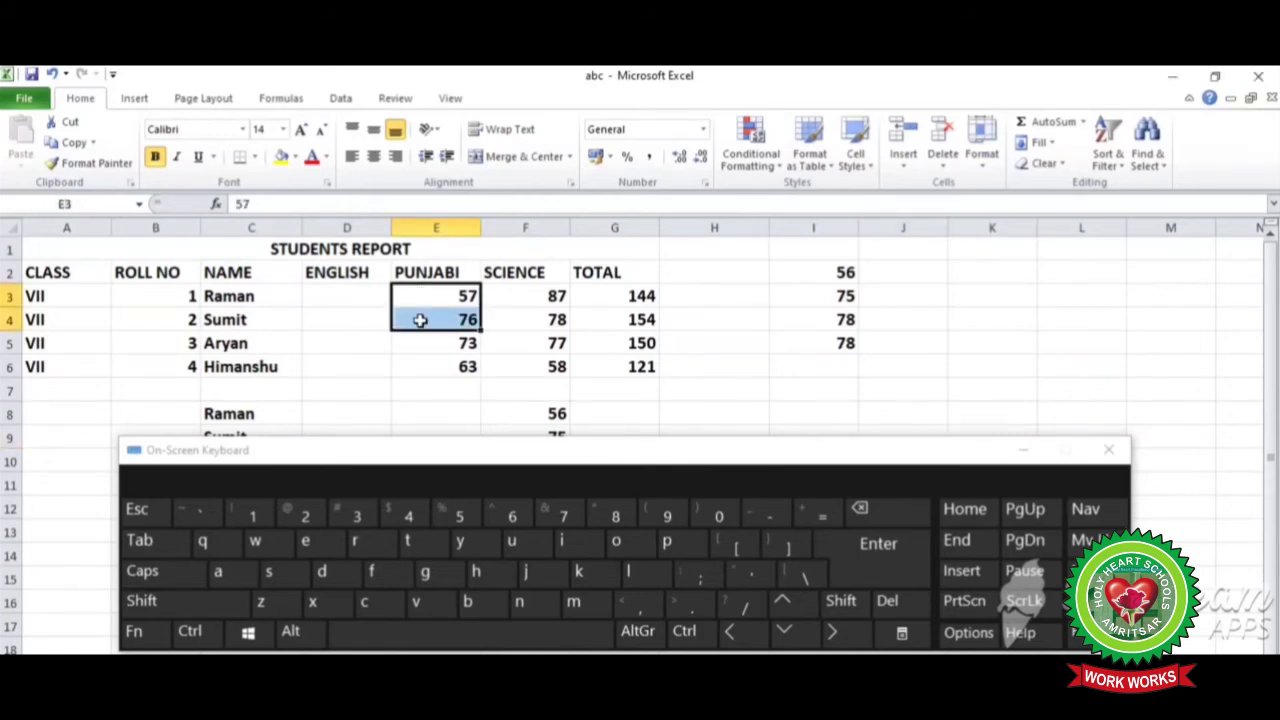
{"action": "left_click", "coordinate": [189, 632]}
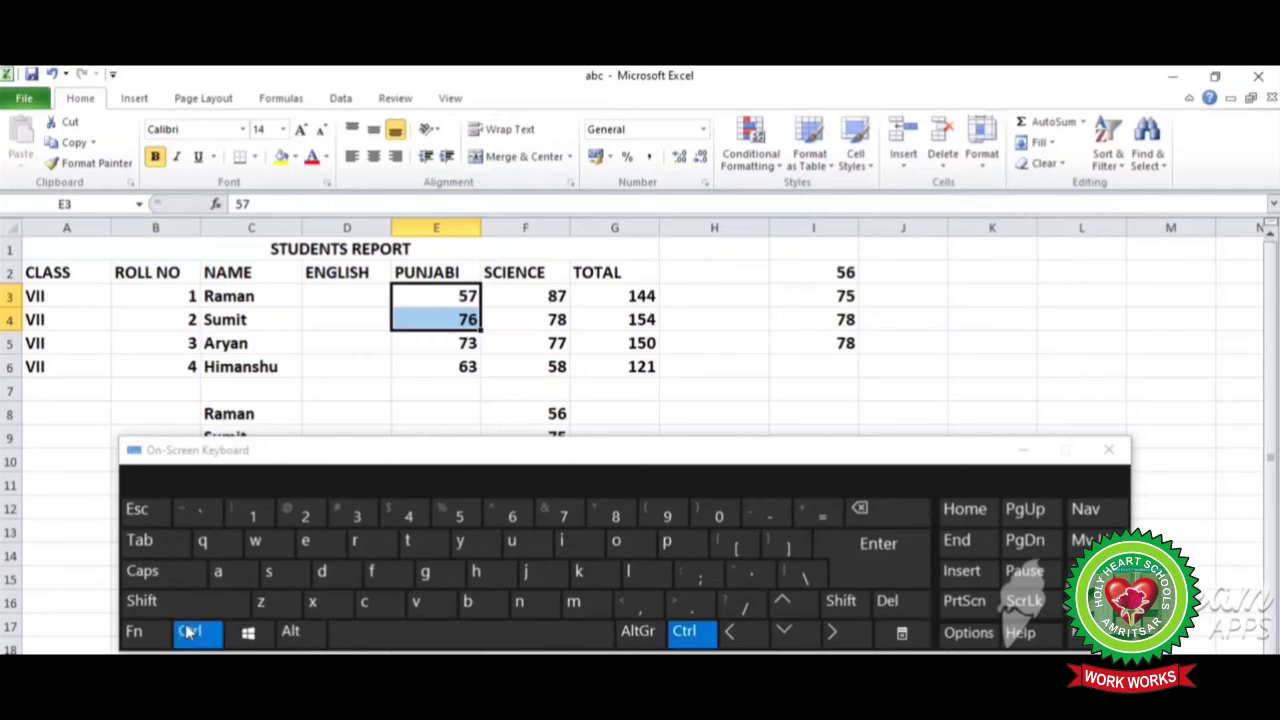
{"action": "left_click", "coordinate": [327, 603]}
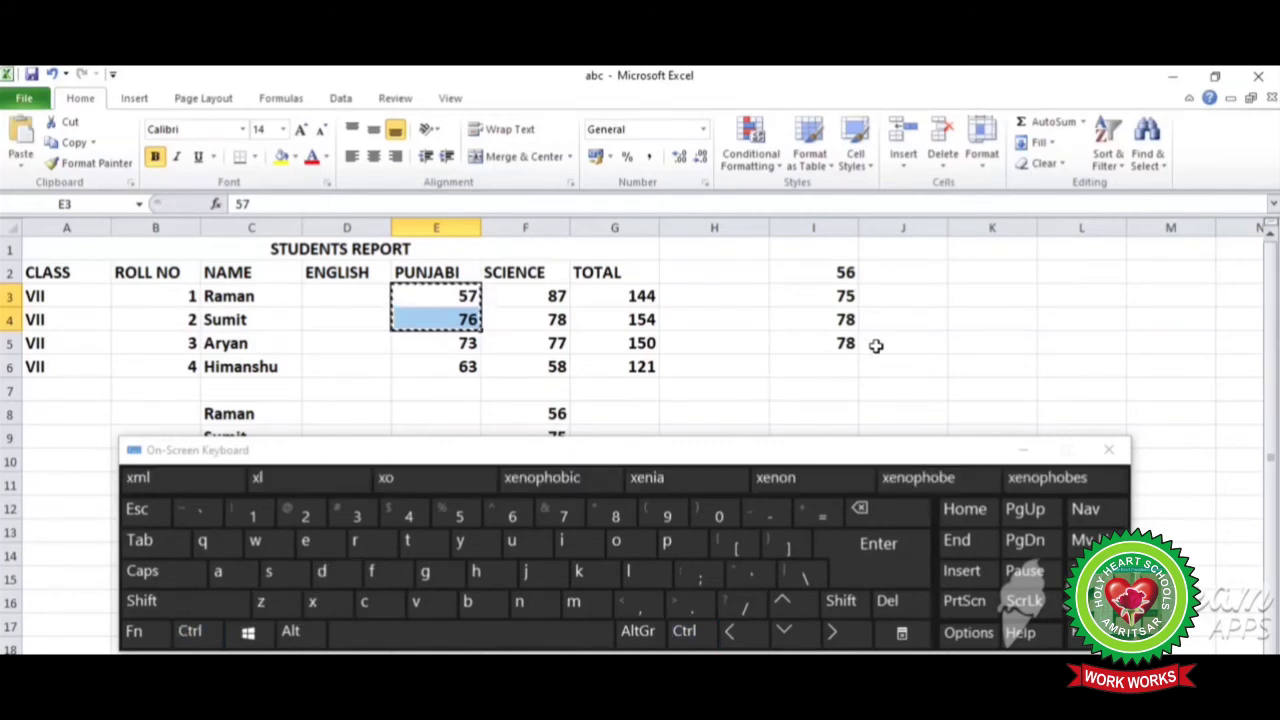
{"action": "left_click", "coordinate": [970, 314]}
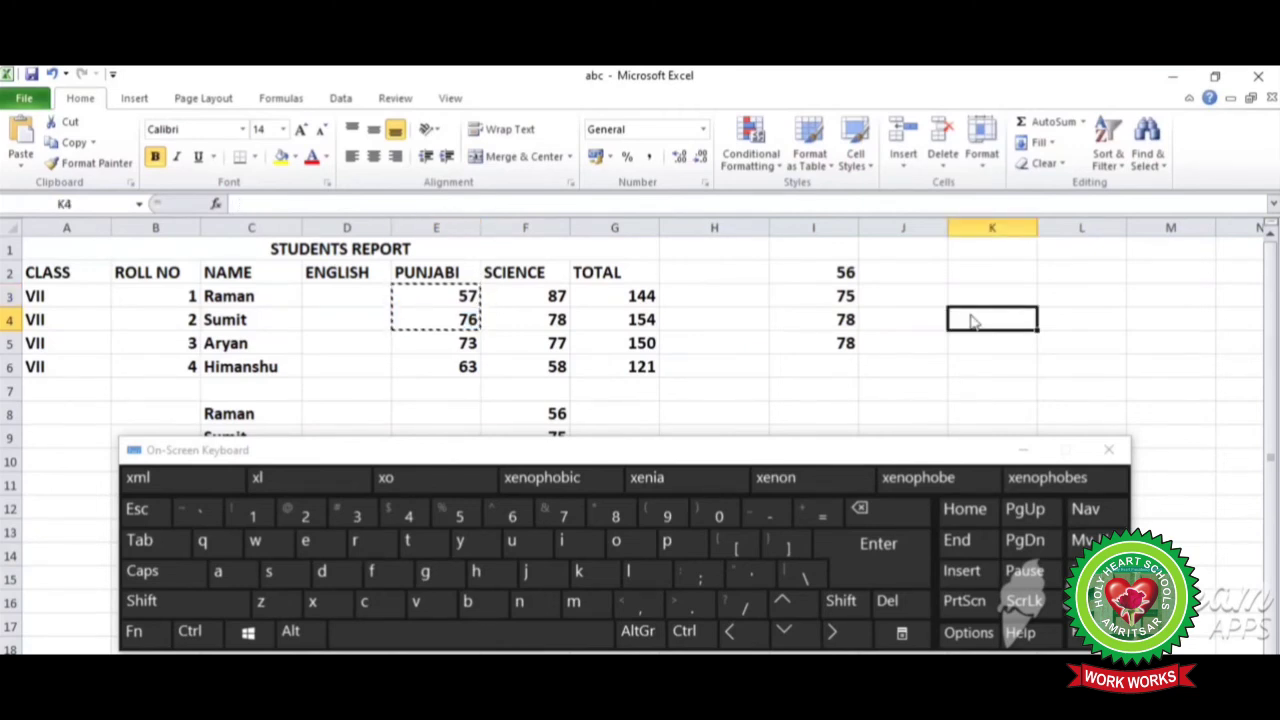
{"action": "left_click", "coordinate": [207, 640]}
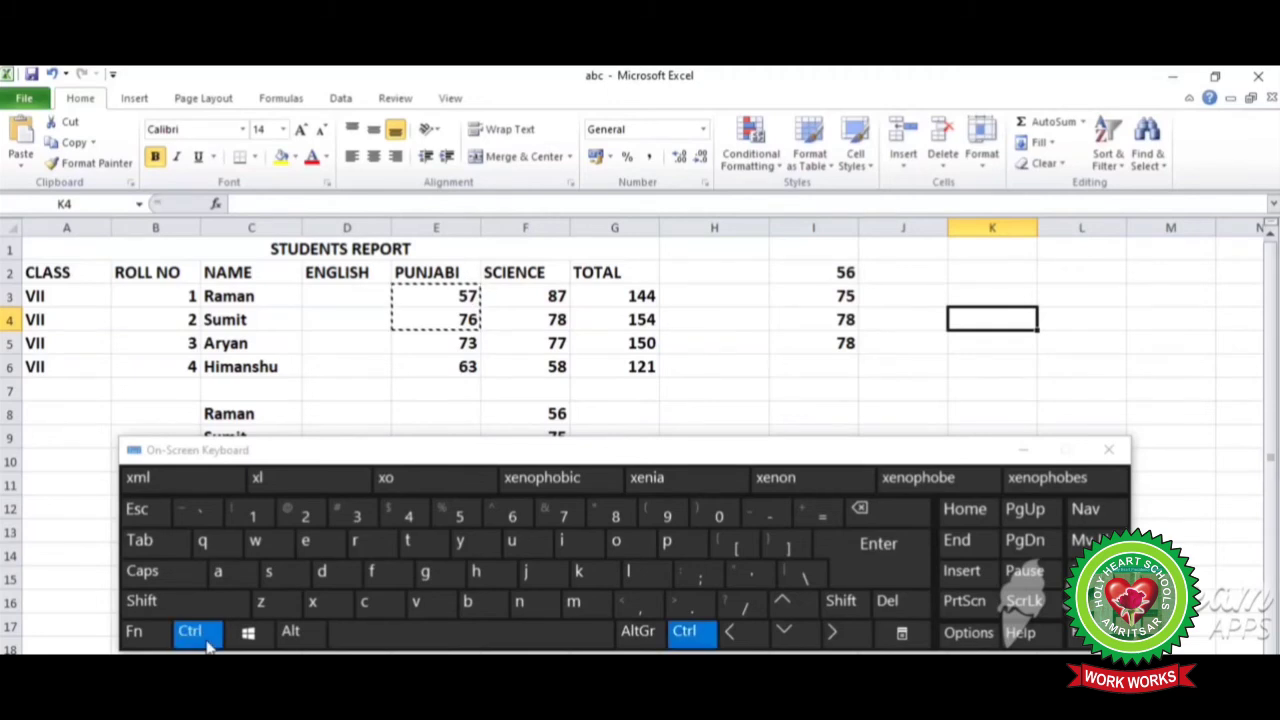
{"action": "left_click", "coordinate": [420, 604]}
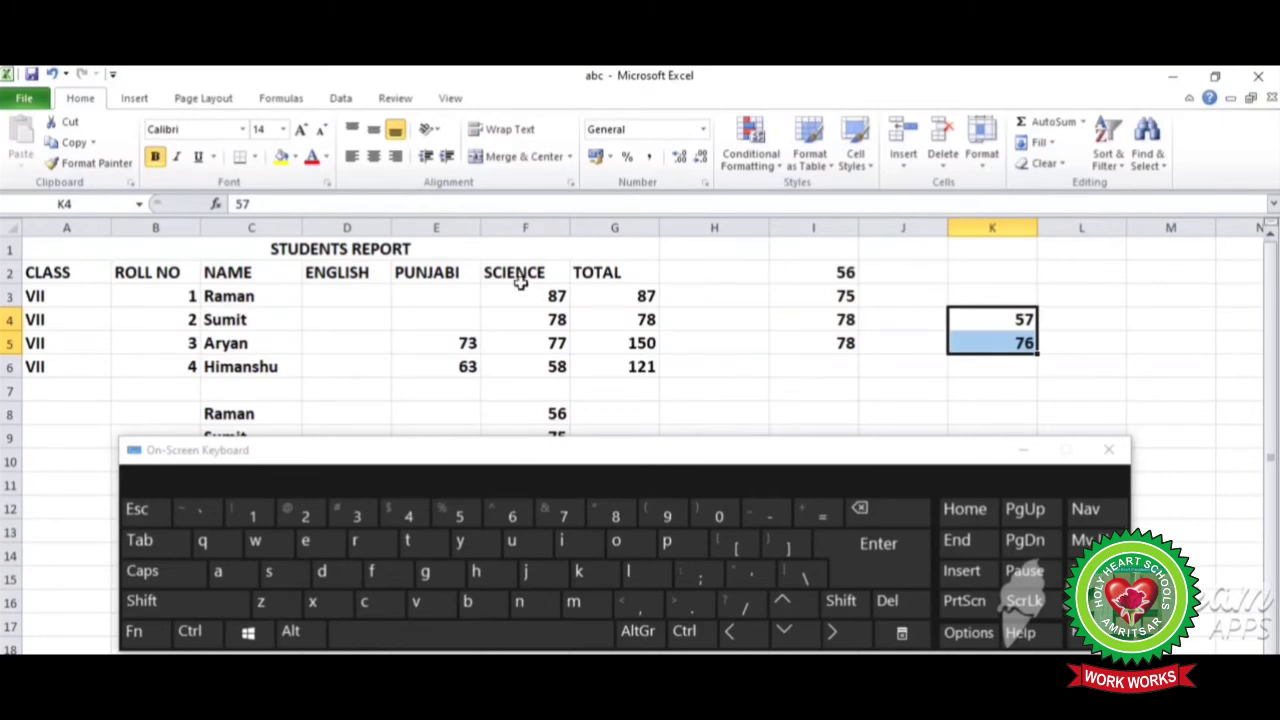
- Cut the Science heading with its first three marks, F2:F5, and paste them starting at J3
{"action": "left_click_drag", "start_coordinate": [520, 283], "coordinate": [517, 343]}
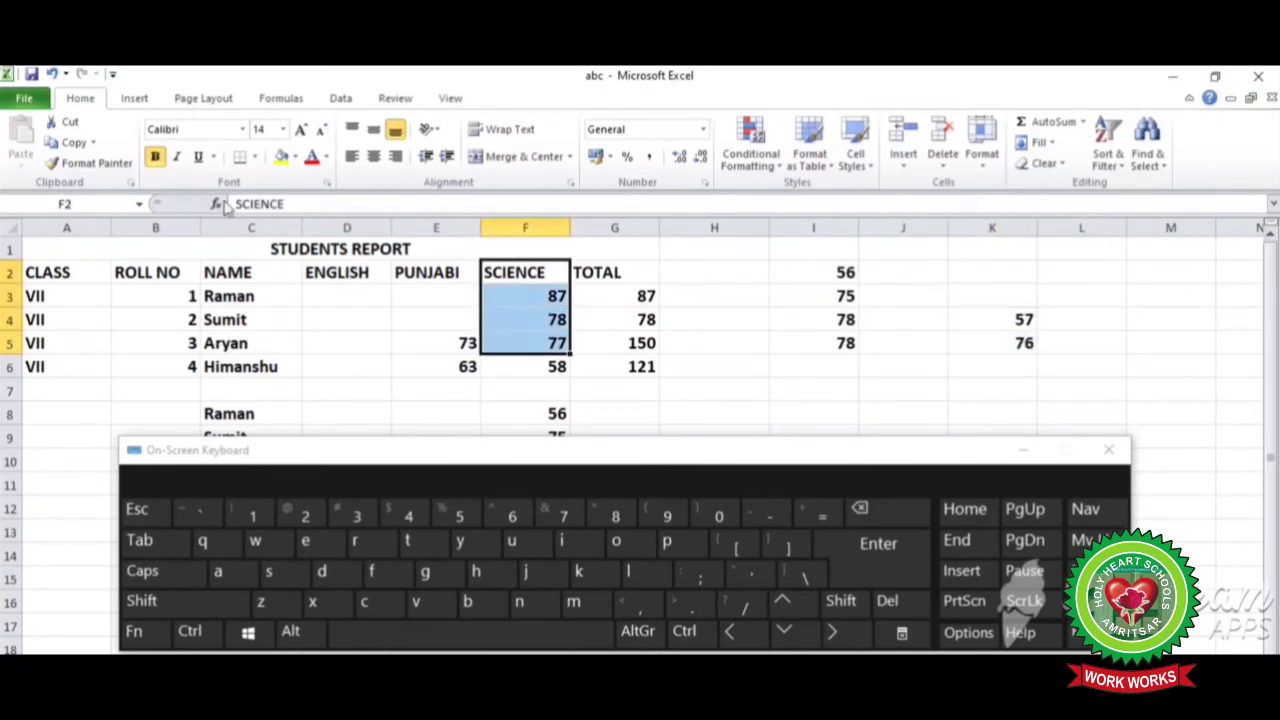
{"action": "left_click", "coordinate": [70, 124]}
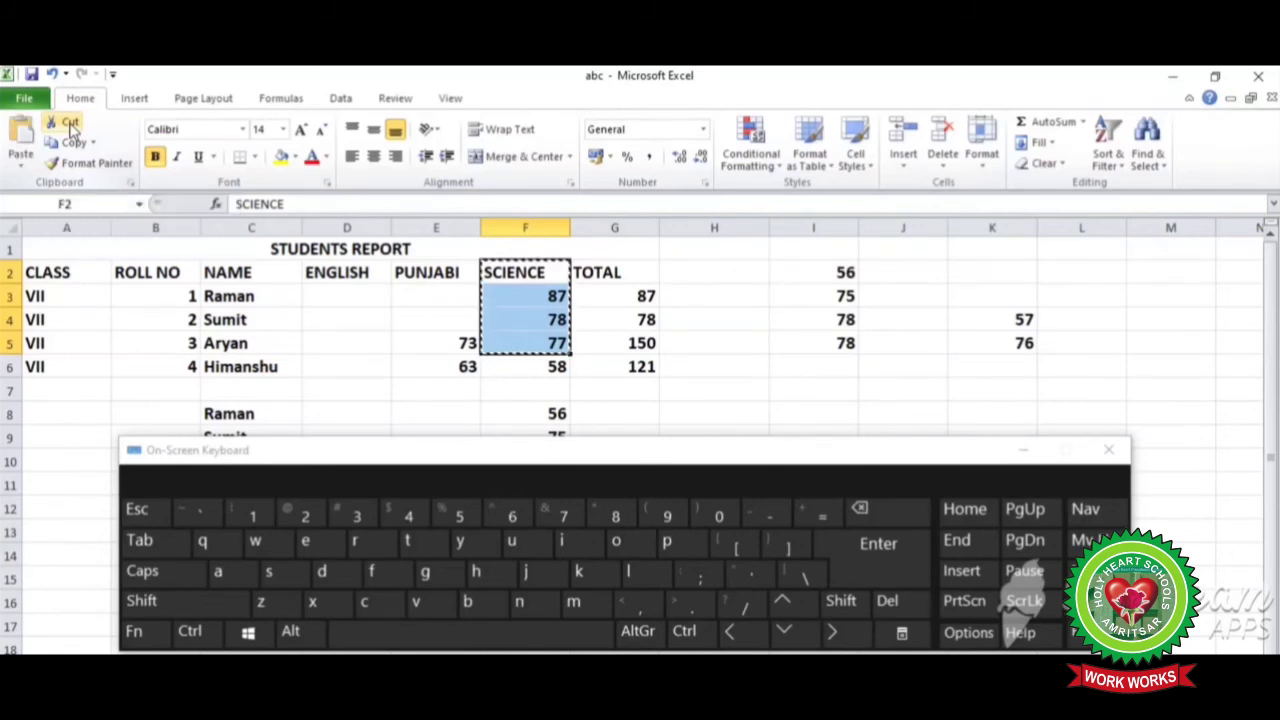
{"action": "left_click", "coordinate": [893, 290]}
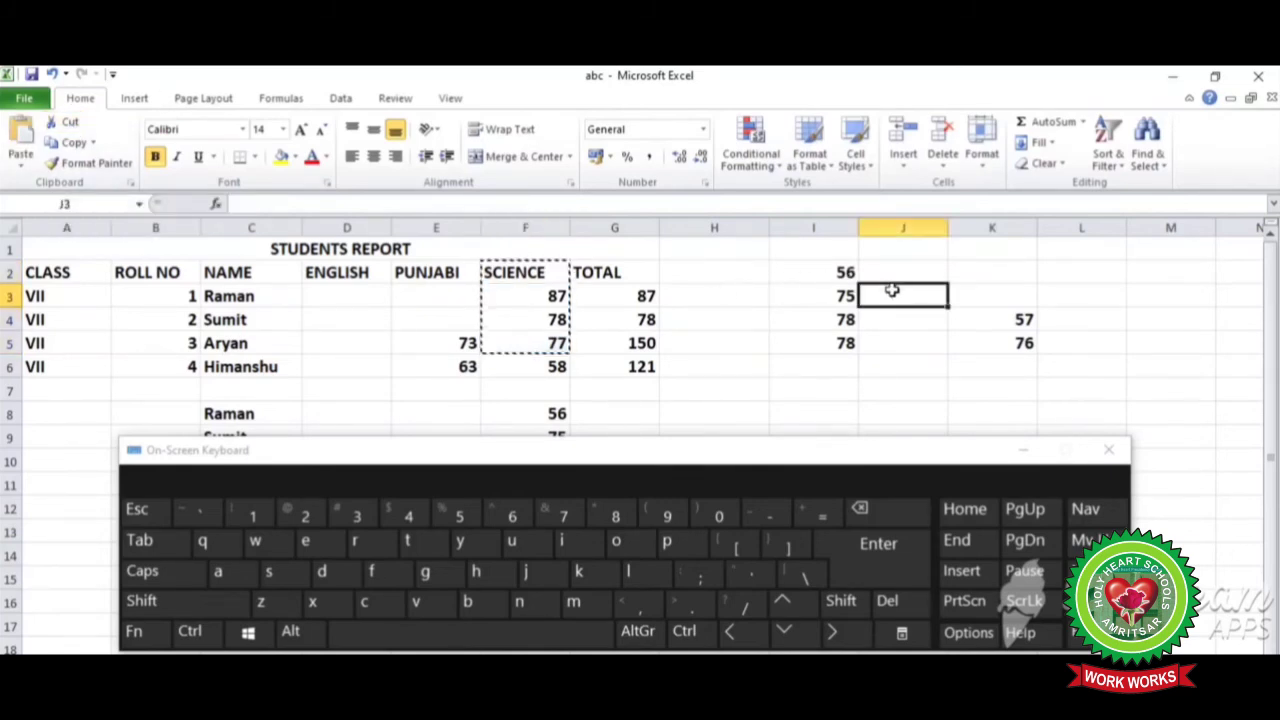
{"action": "left_click", "coordinate": [14, 140]}
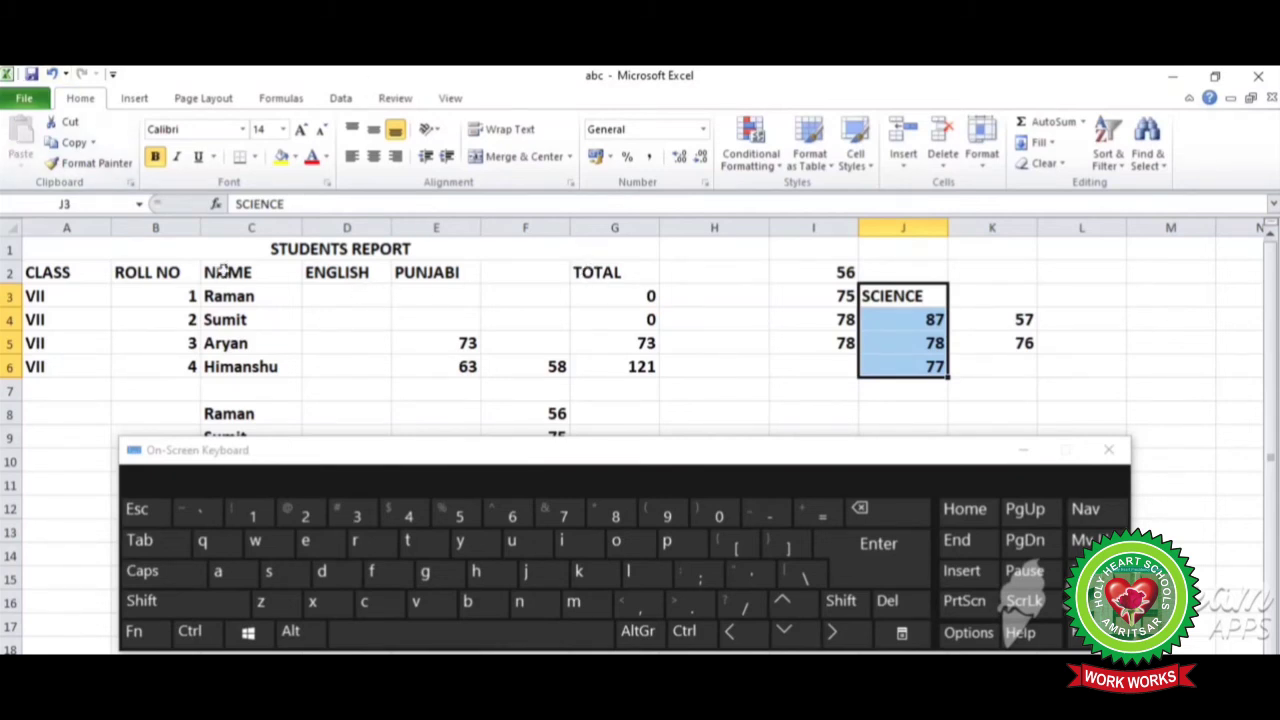
- Select the student names in C3:C6 and move them directly on the sheet to start at L2
{"action": "left_click", "coordinate": [204, 300]}
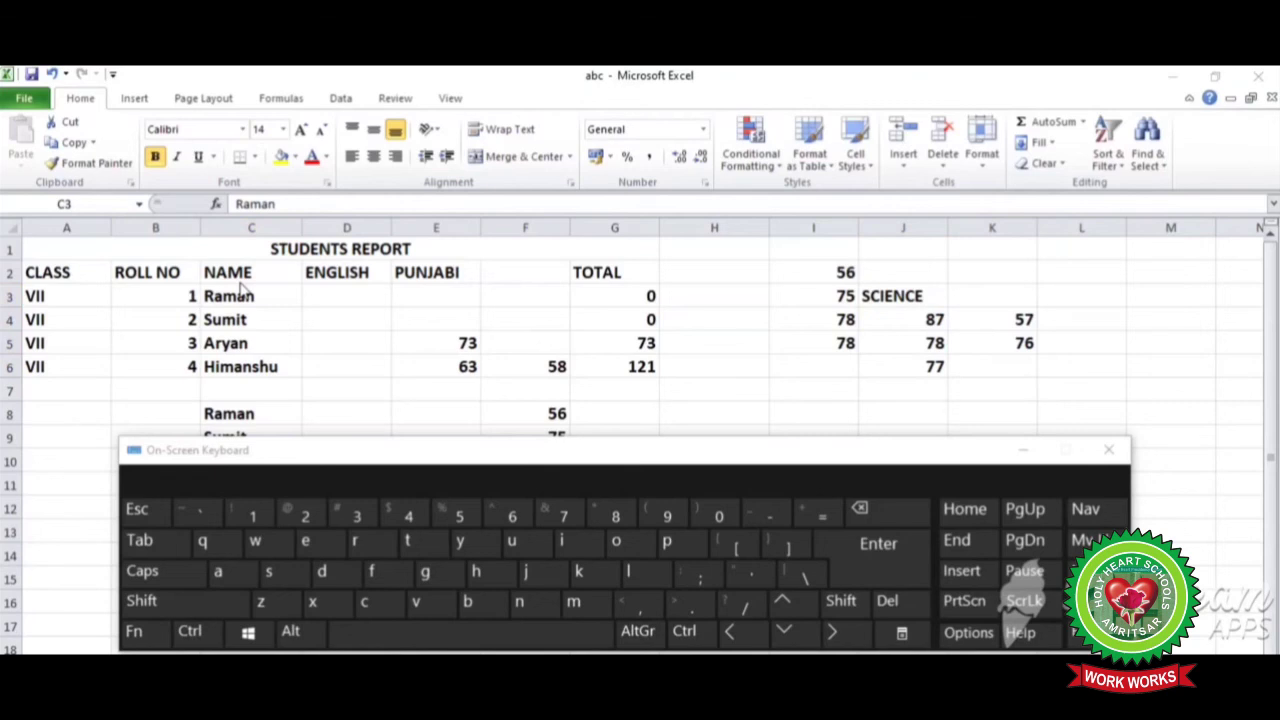
{"action": "key", "text": "ctrl+shift+Down"}
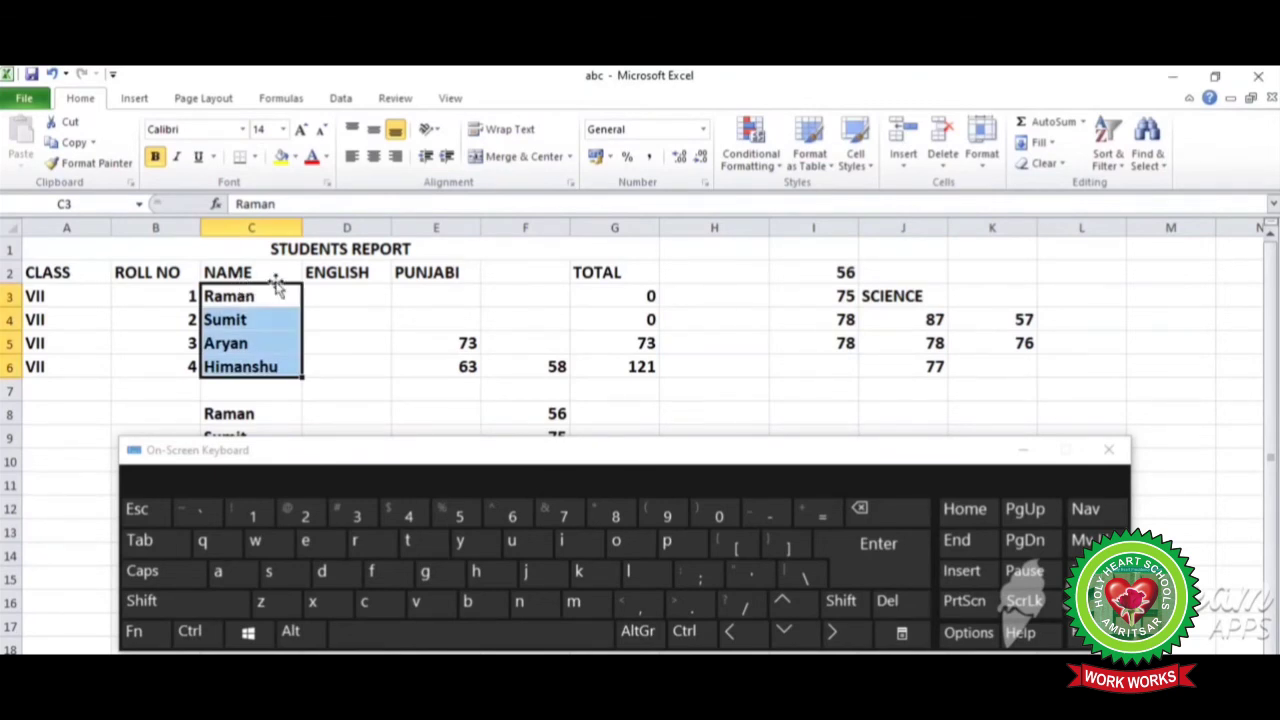
{"action": "left_click_drag", "start_coordinate": [277, 287], "coordinate": [1078, 268]}
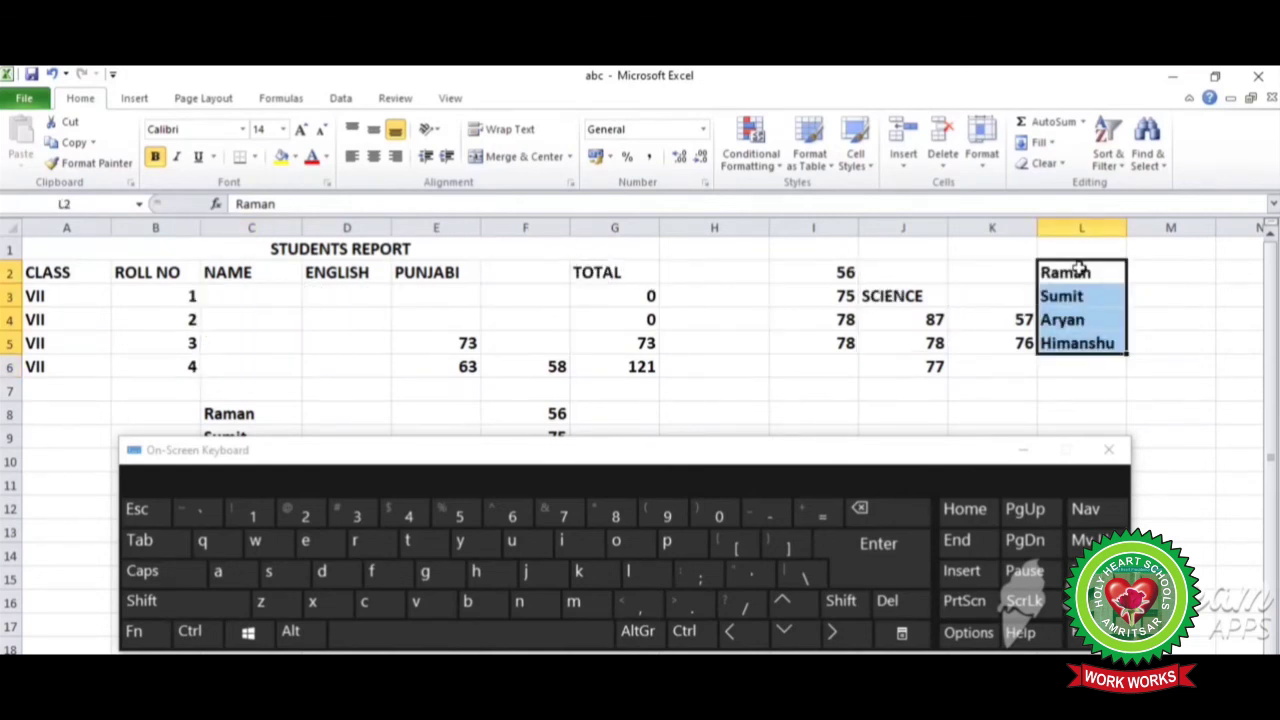